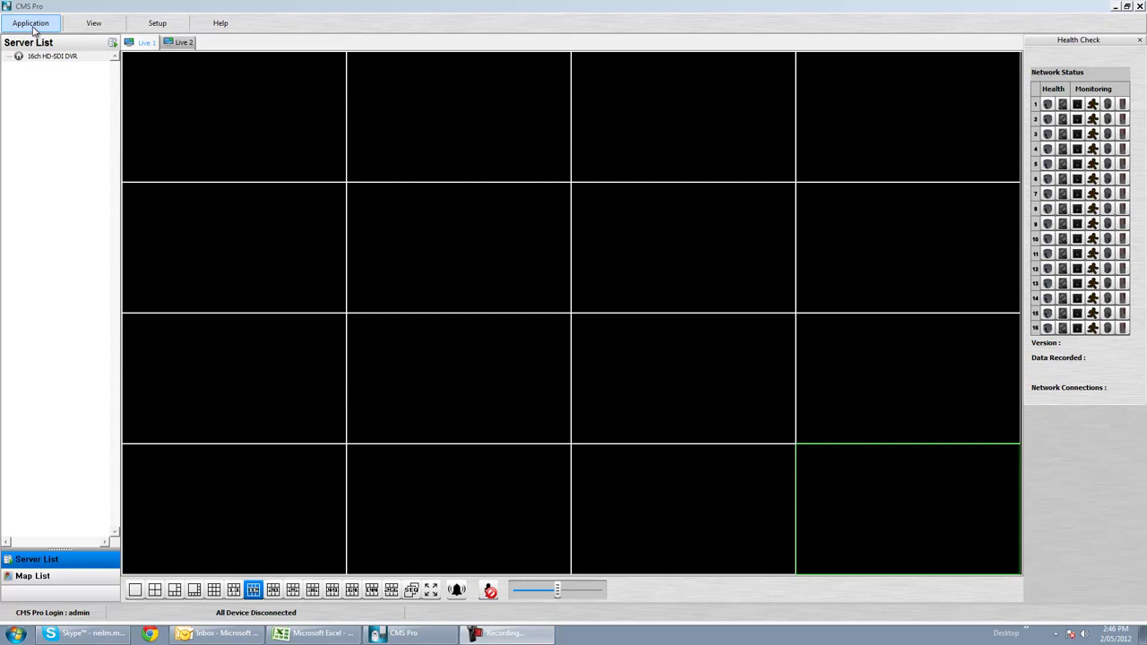
- Open the Search window from the Application menu and maximize it to full screen
left_click(31, 24)
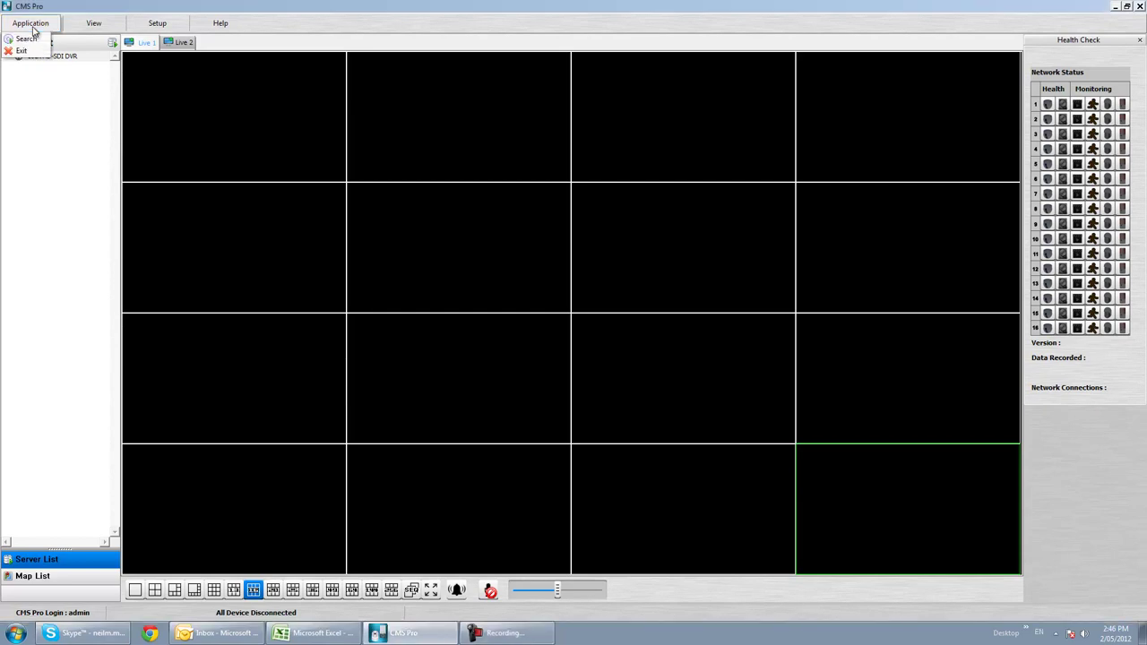
left_click(24, 39)
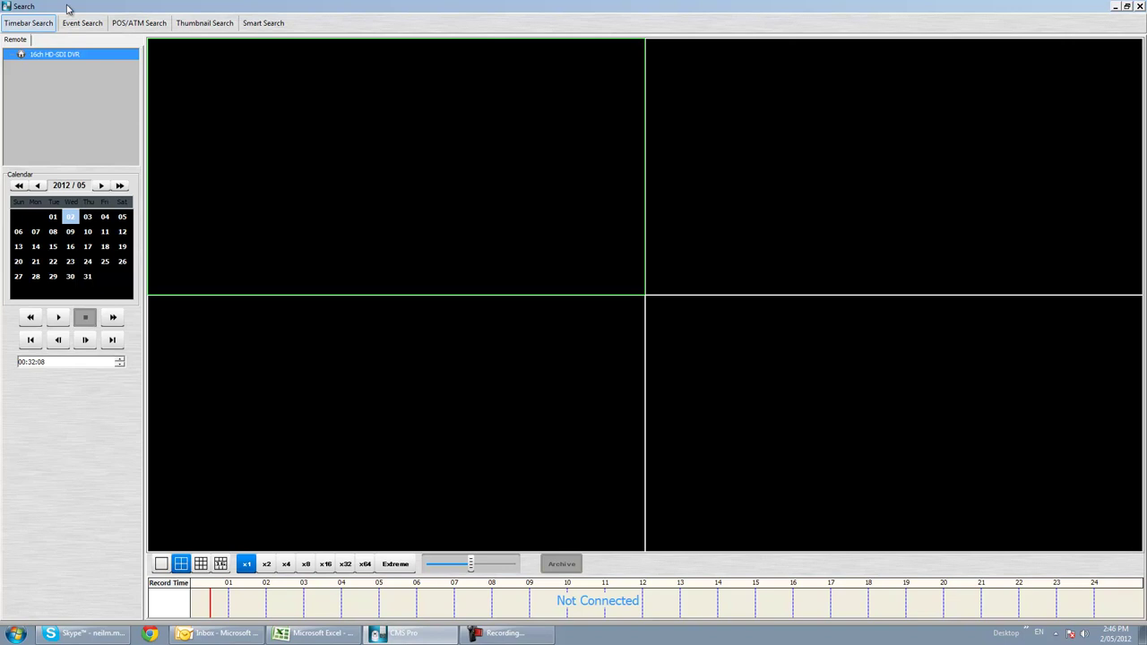
left_click_drag(67, 8, 654, 114)
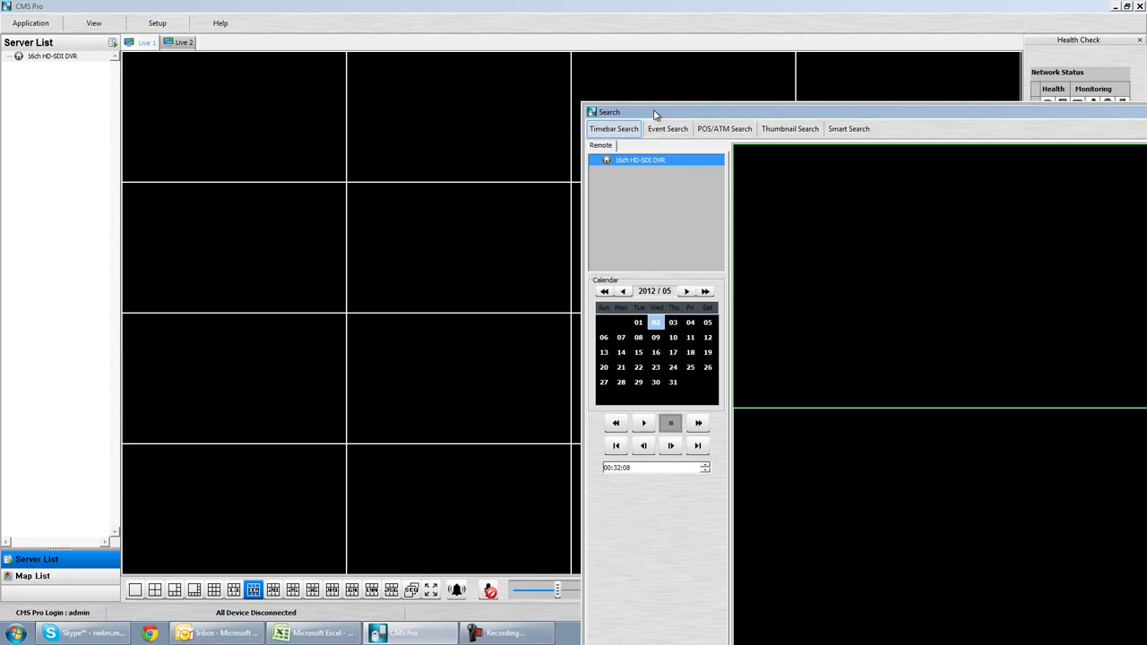
left_click_drag(654, 114, 124, 8)
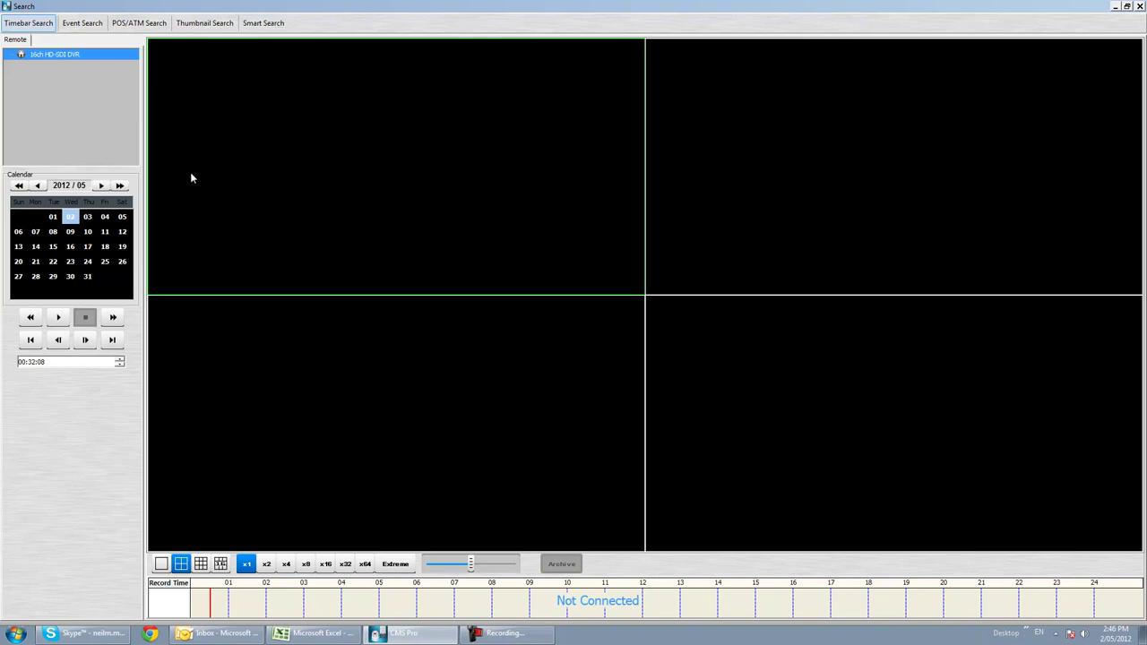
- Connect to the 16ch HD-SDI DVR and start x1 playback of the 2 May 2012 footage
right_click(69, 57)
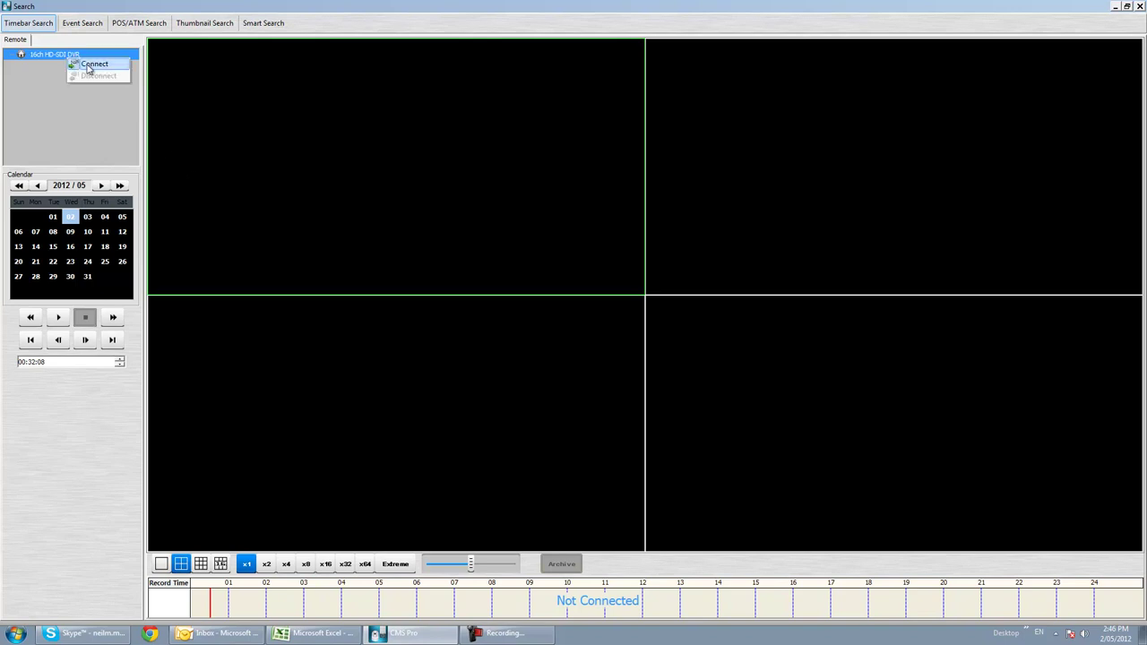
left_click(87, 64)
right_click(88, 60)
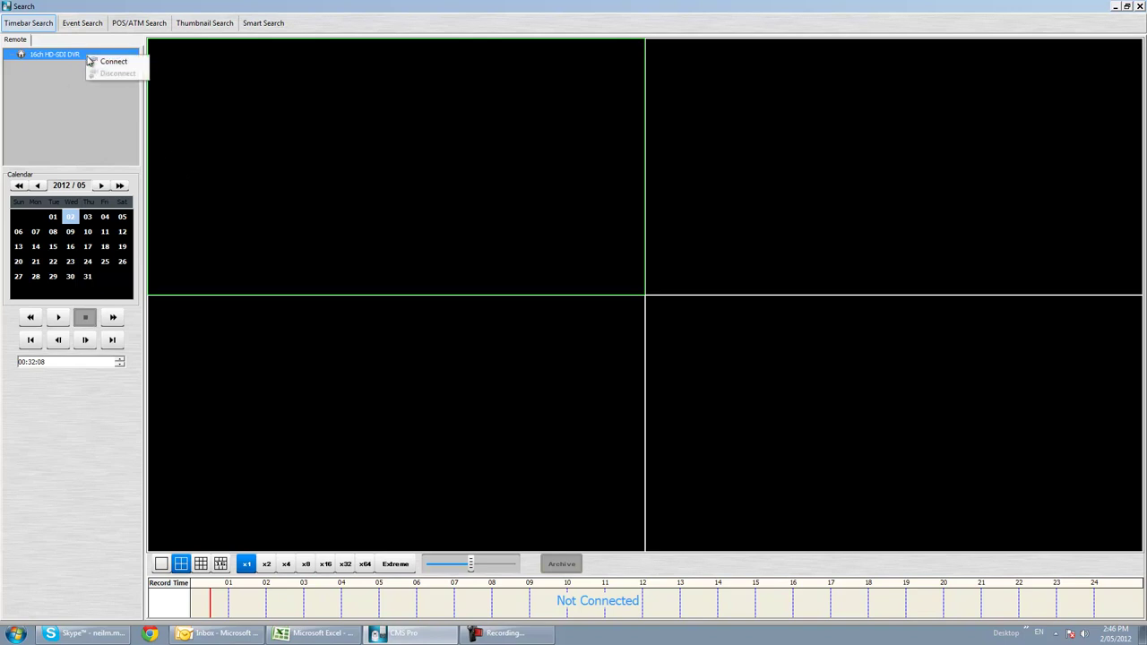
left_click(100, 61)
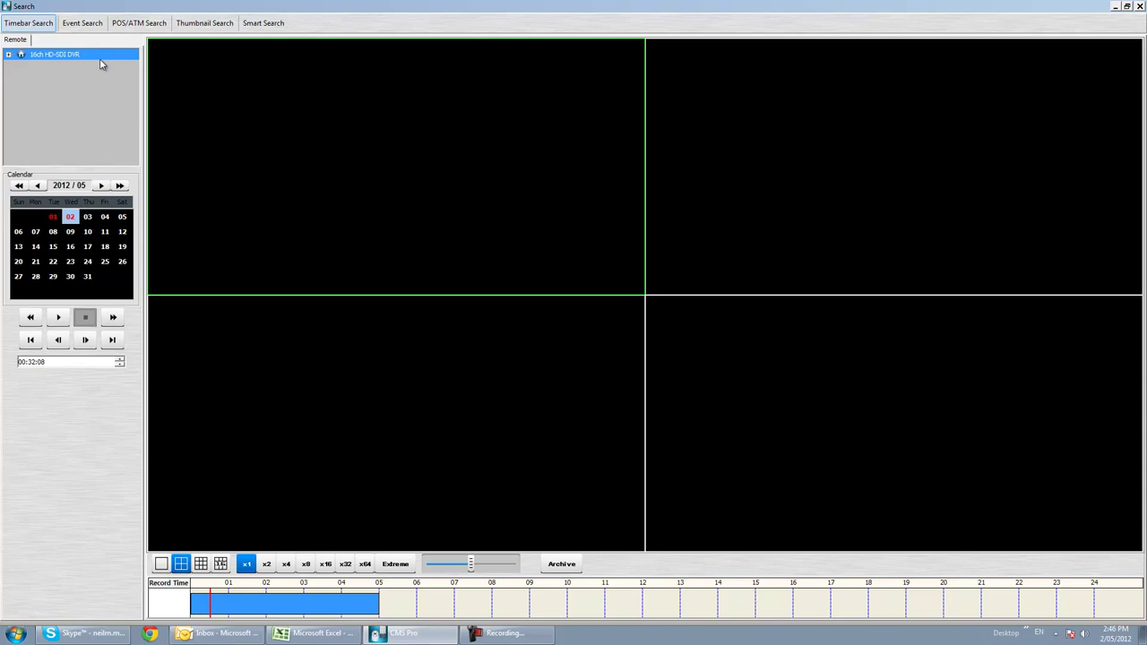
left_click(59, 317)
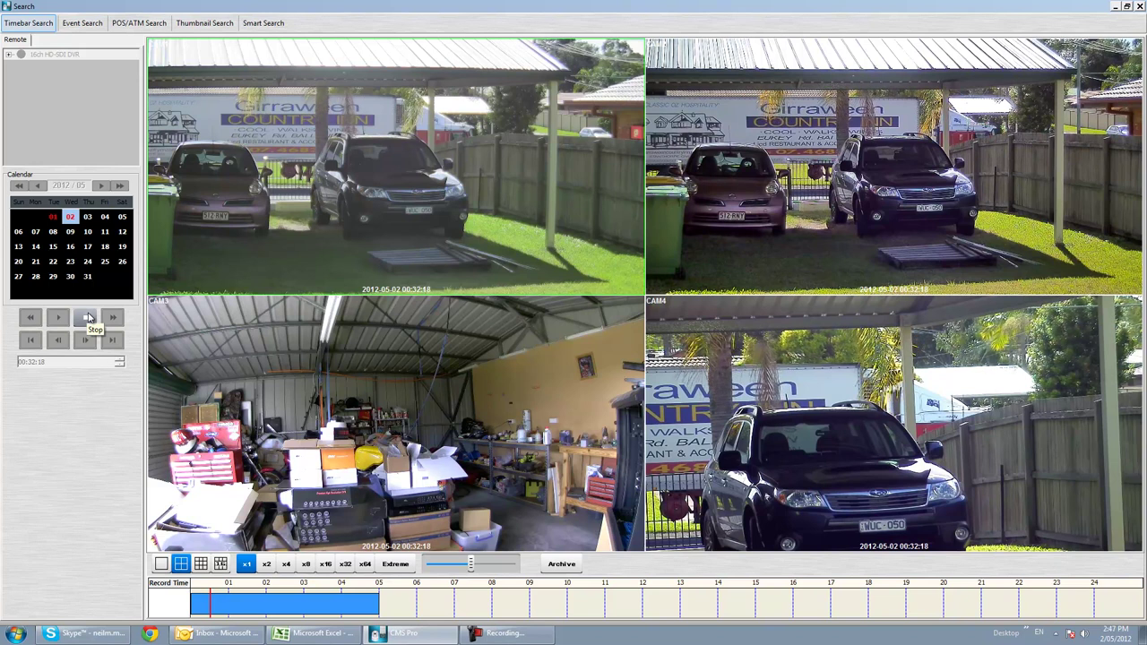
left_click(87, 318)
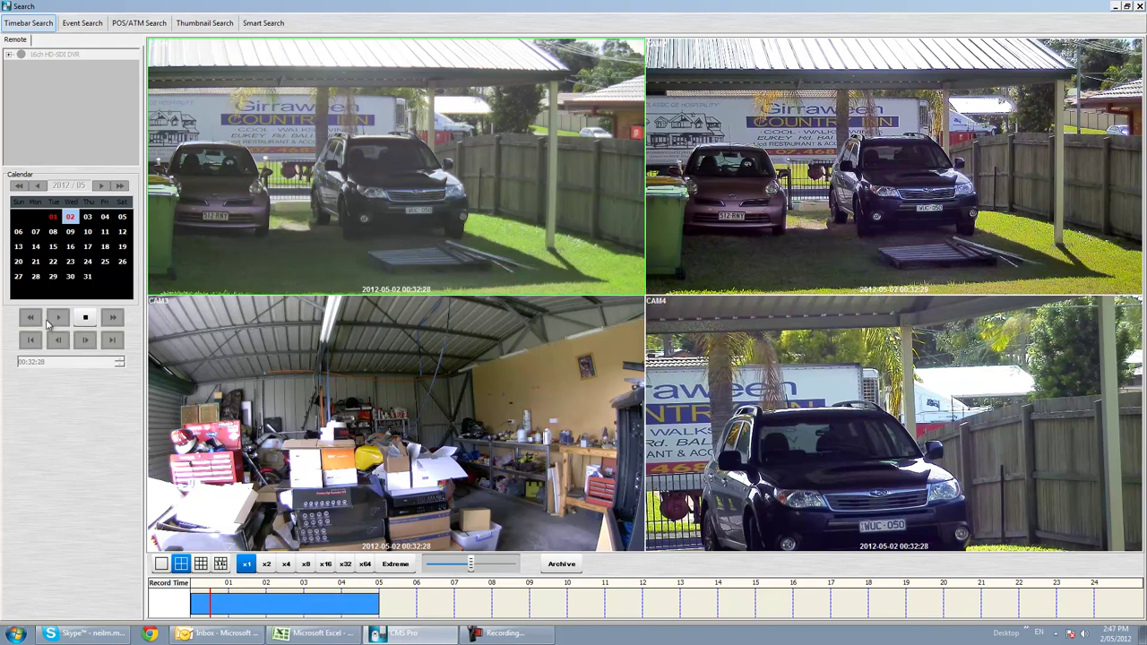
- Stop playback, move the playhead to about 03:12 and play from there
left_click(85, 317)
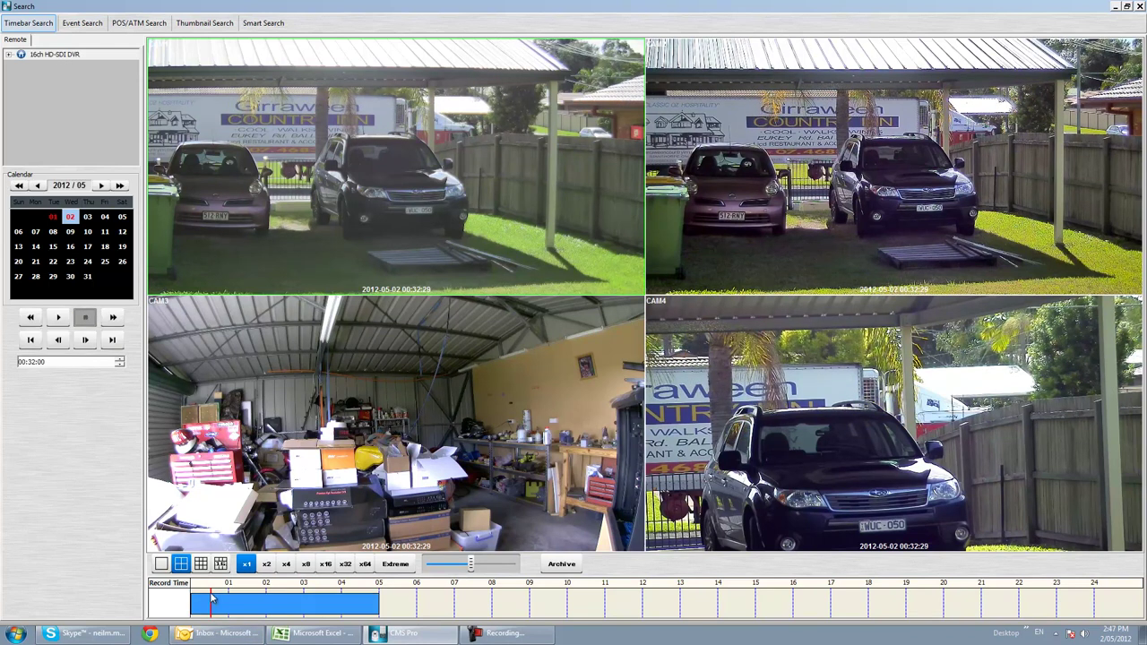
left_click_drag(212, 598, 311, 599)
left_click(61, 317)
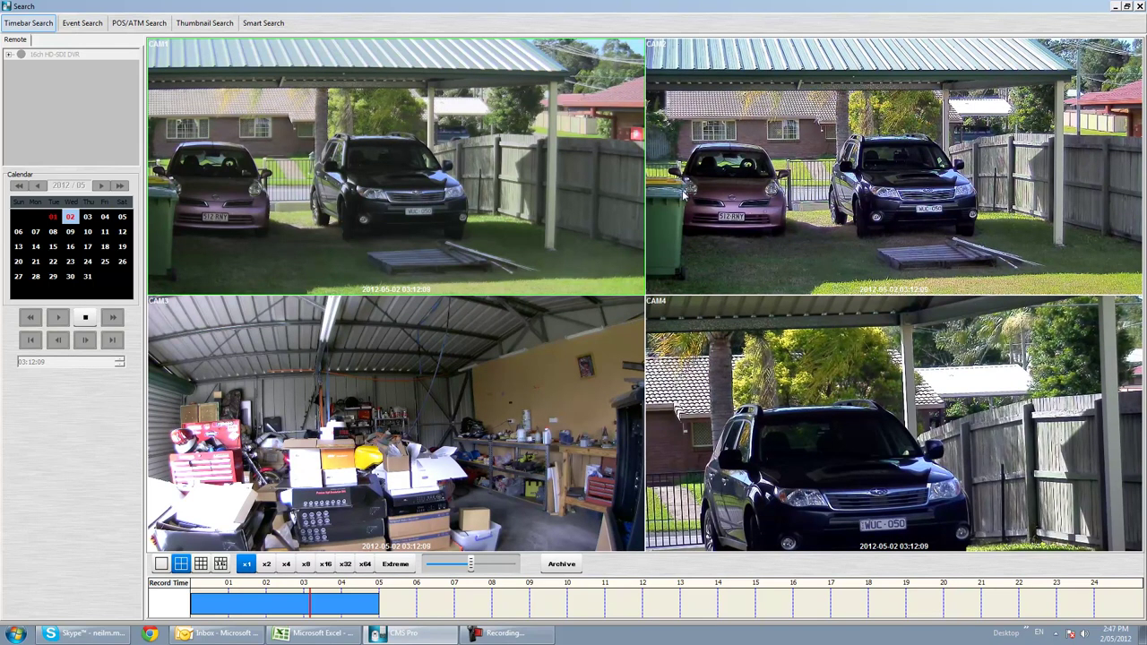
- Move the playhead back to about 01:36 and resume playback, reaching 01:47
left_click(91, 324)
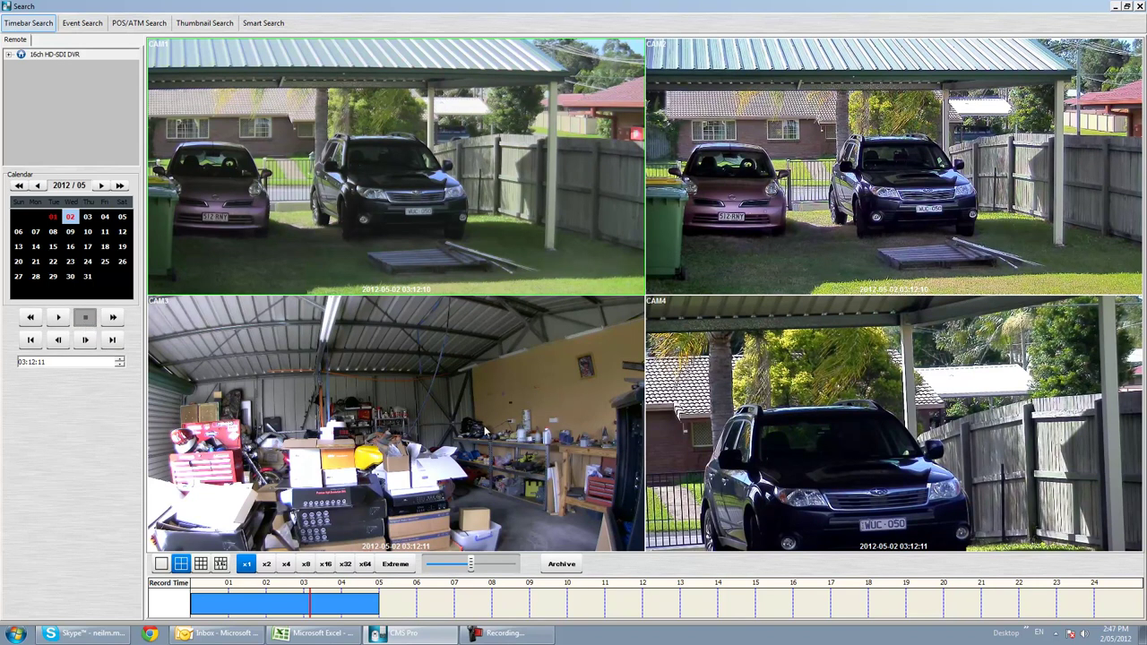
left_click(313, 606)
left_click(85, 339)
left_click(314, 609)
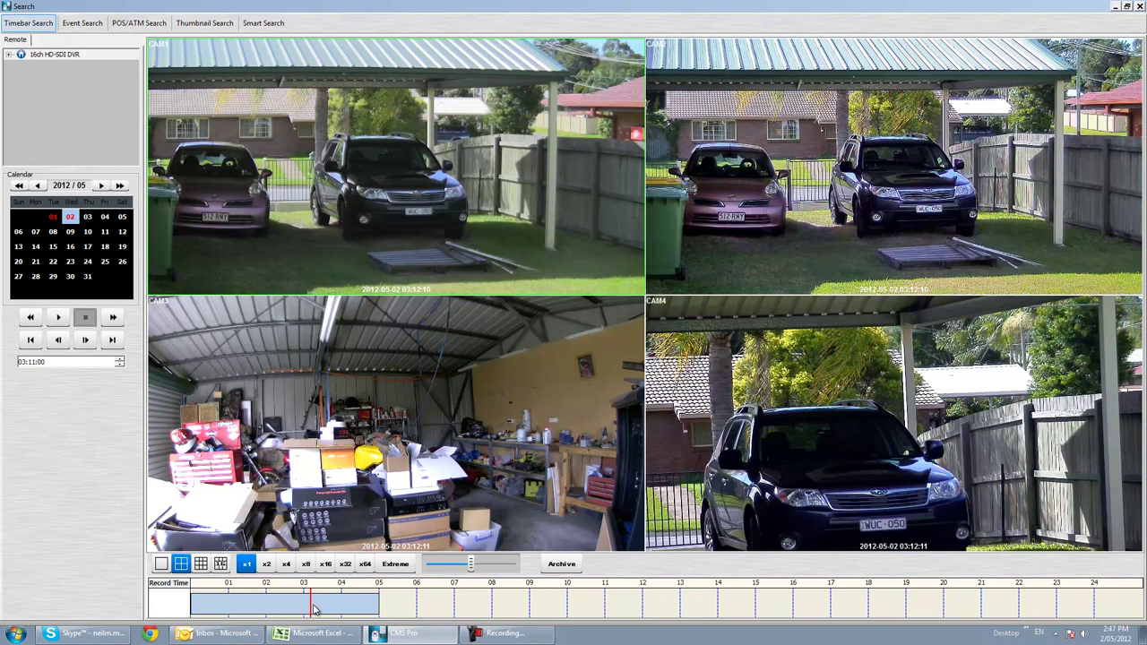
left_click_drag(313, 609, 260, 602)
left_click(56, 319)
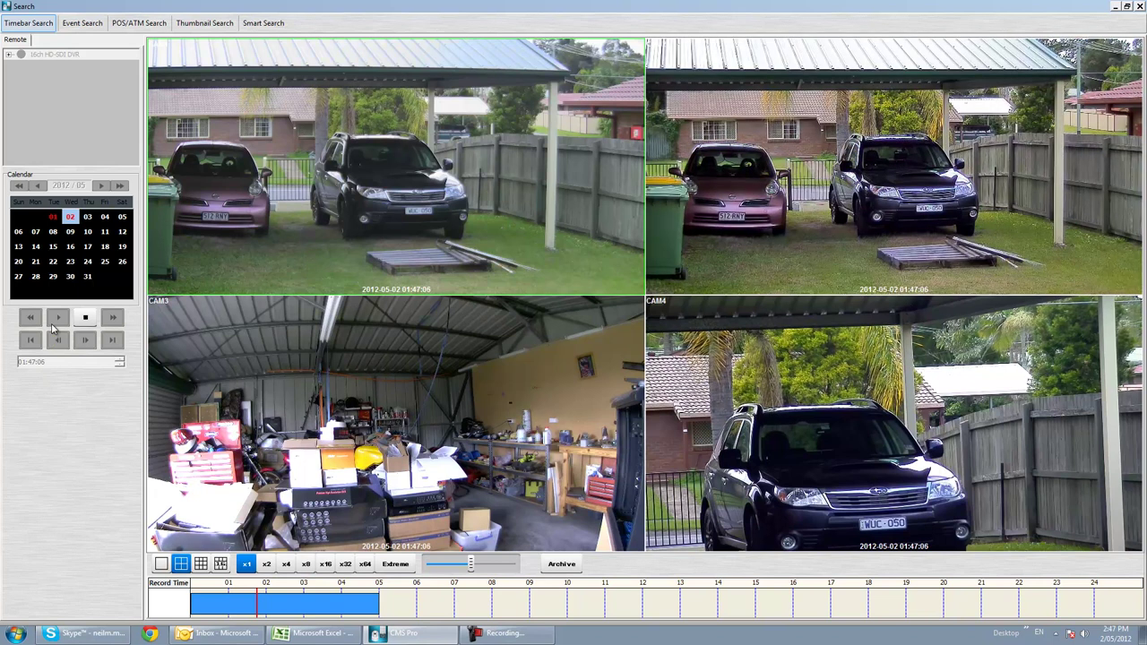
- Enlarge CAM1, try the 16-channel layout, then return to single view paused at 01:47:27
double_click(347, 219)
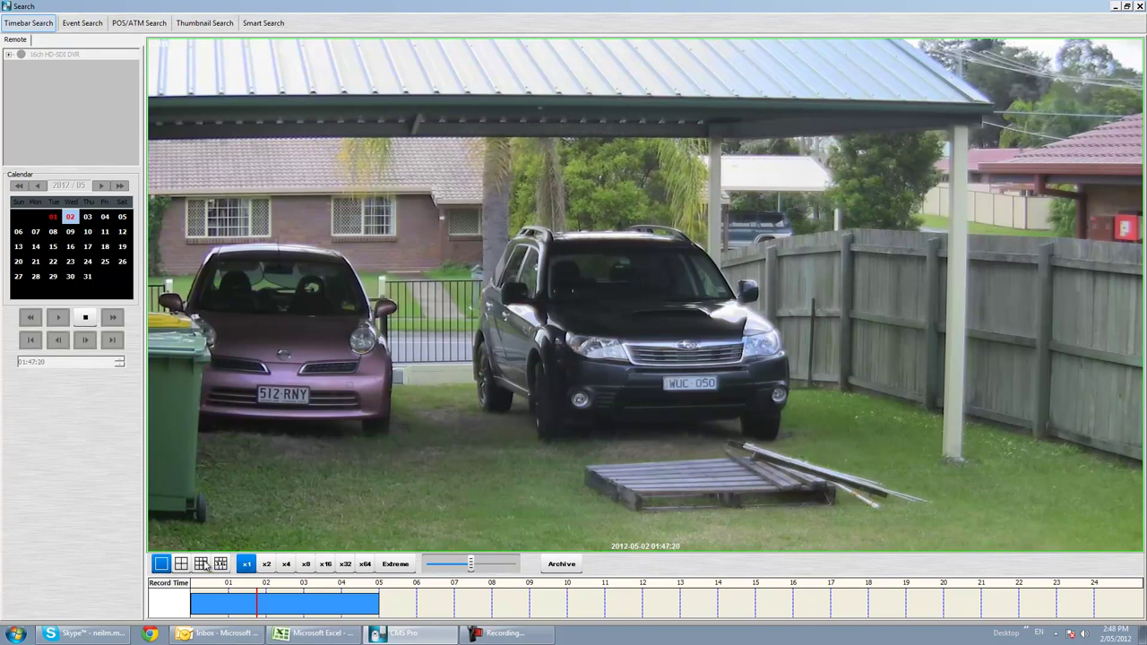
left_click(85, 316)
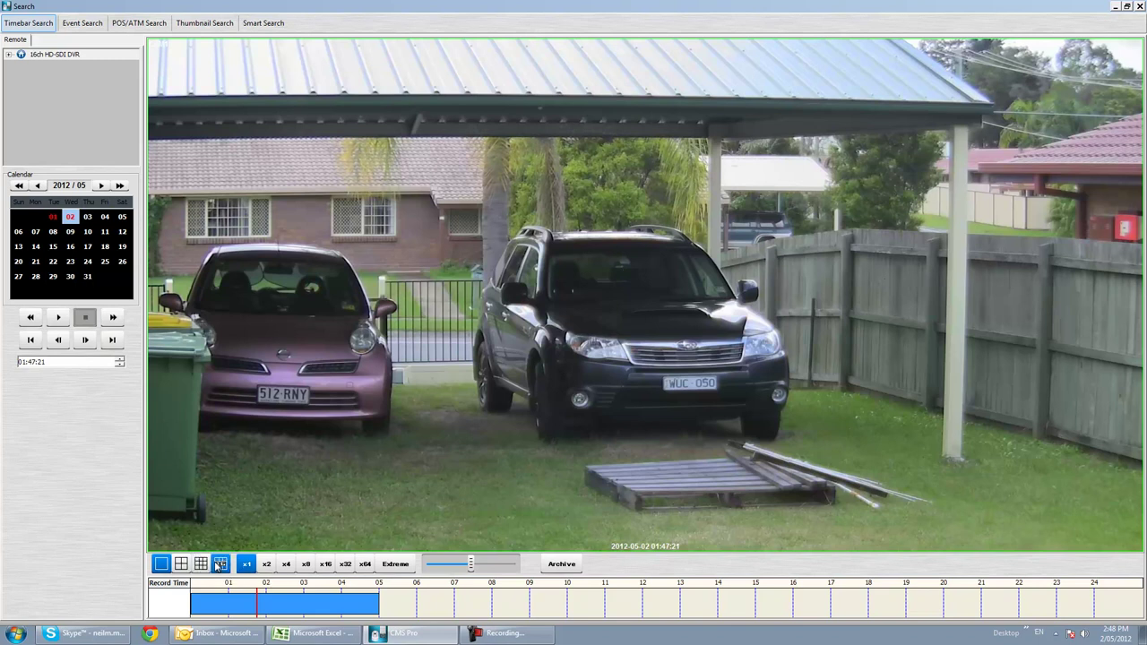
left_click(218, 564)
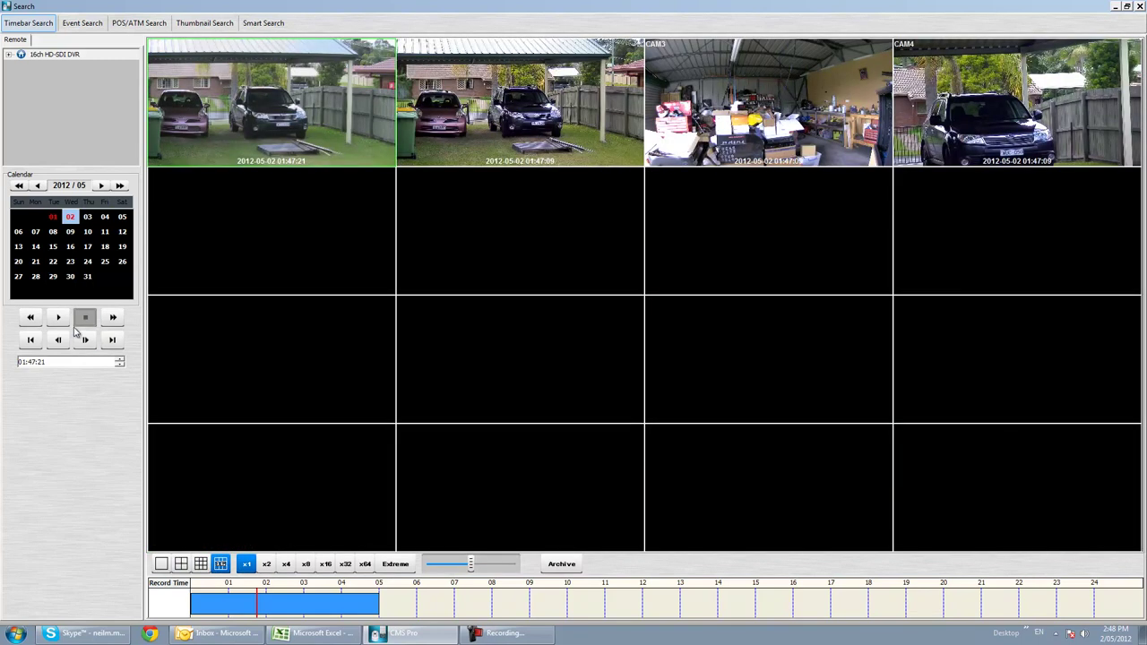
left_click(58, 317)
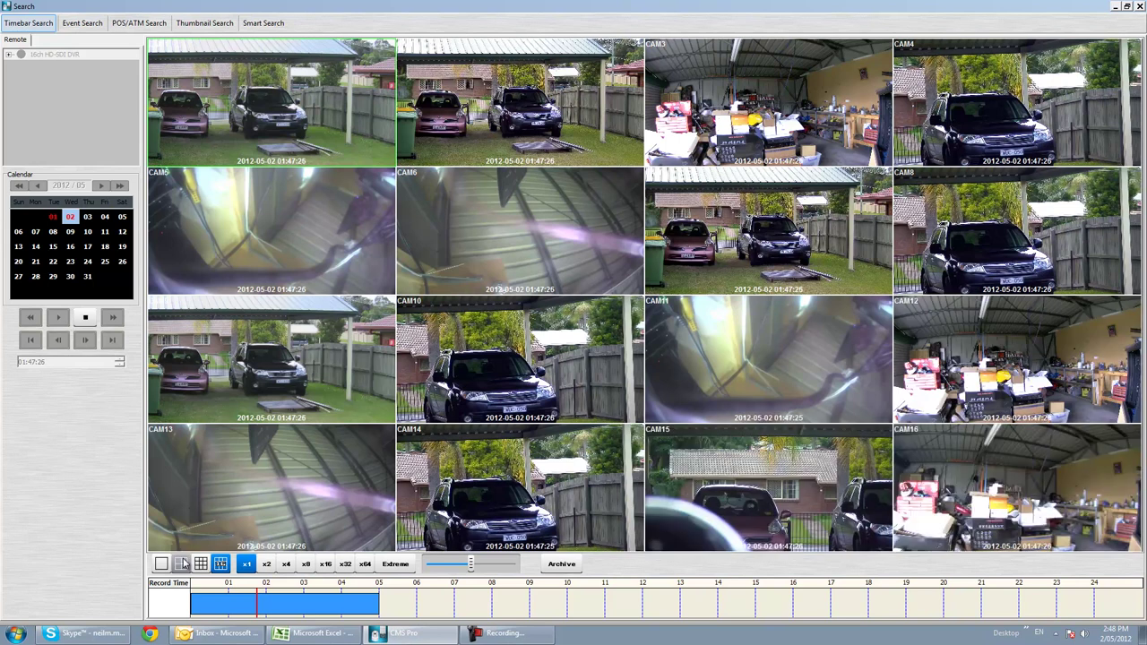
left_click(87, 318)
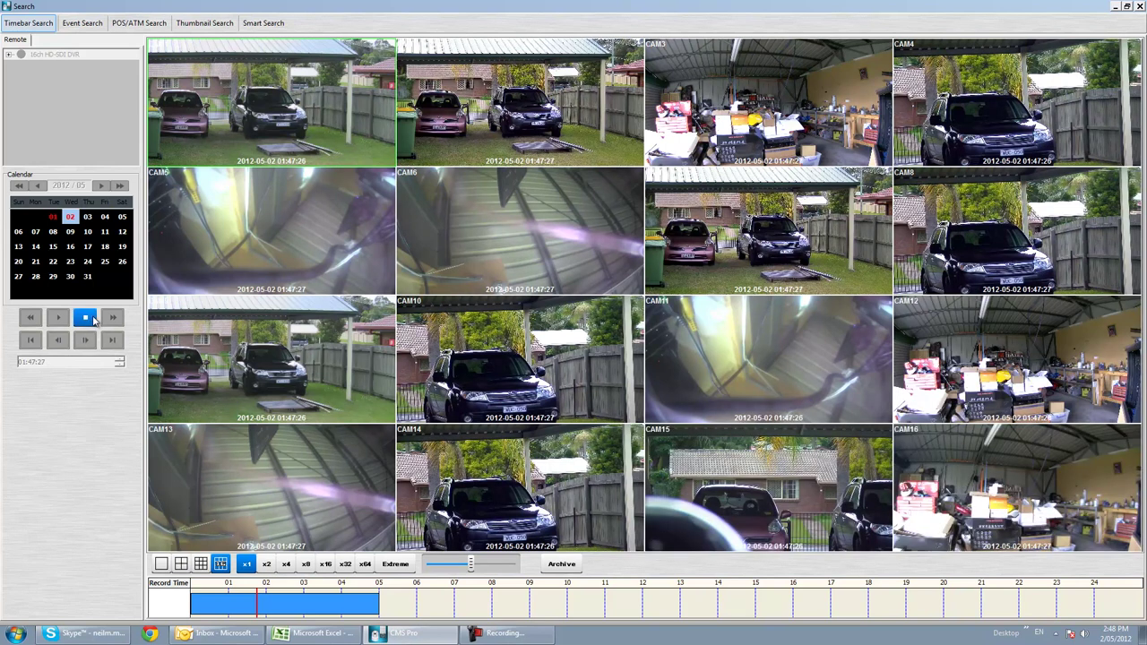
left_click(169, 569)
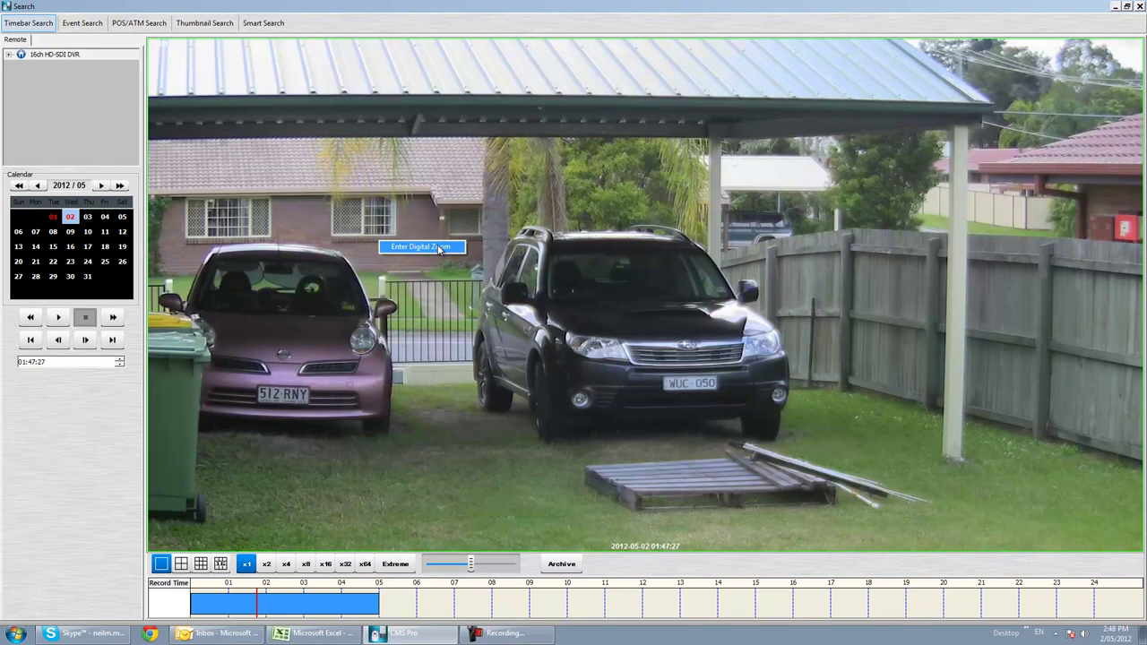
- Turn on digital zoom and play, zooming out to the carport roof and back in on the car
left_click(439, 248)
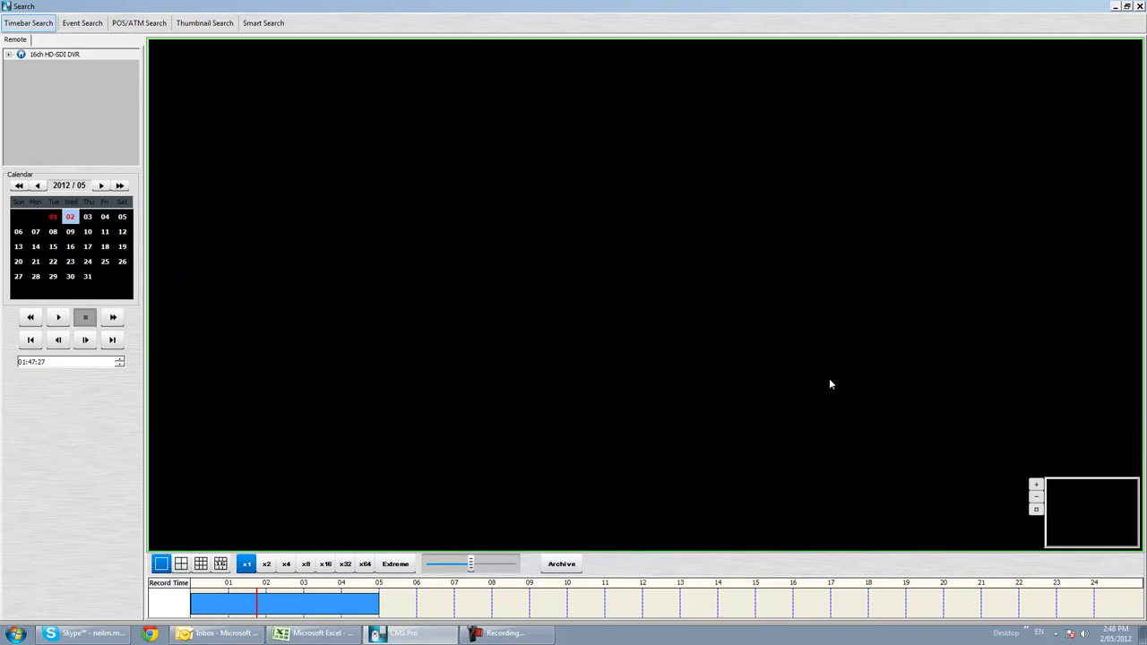
left_click(58, 318)
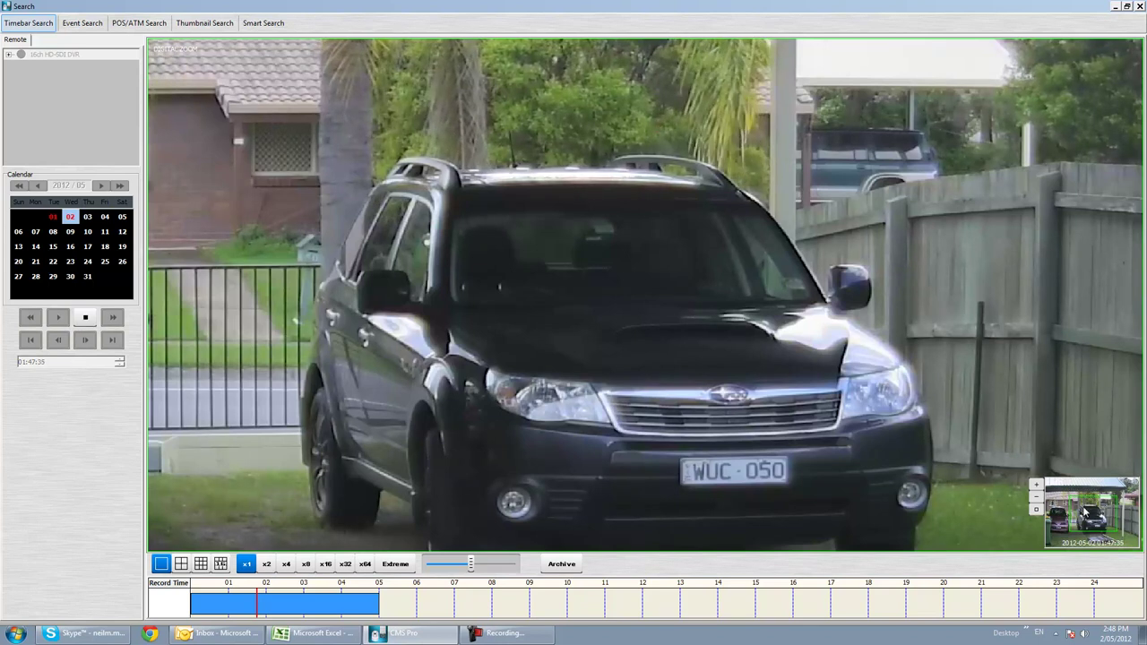
left_click(1035, 496)
left_click(1035, 496)
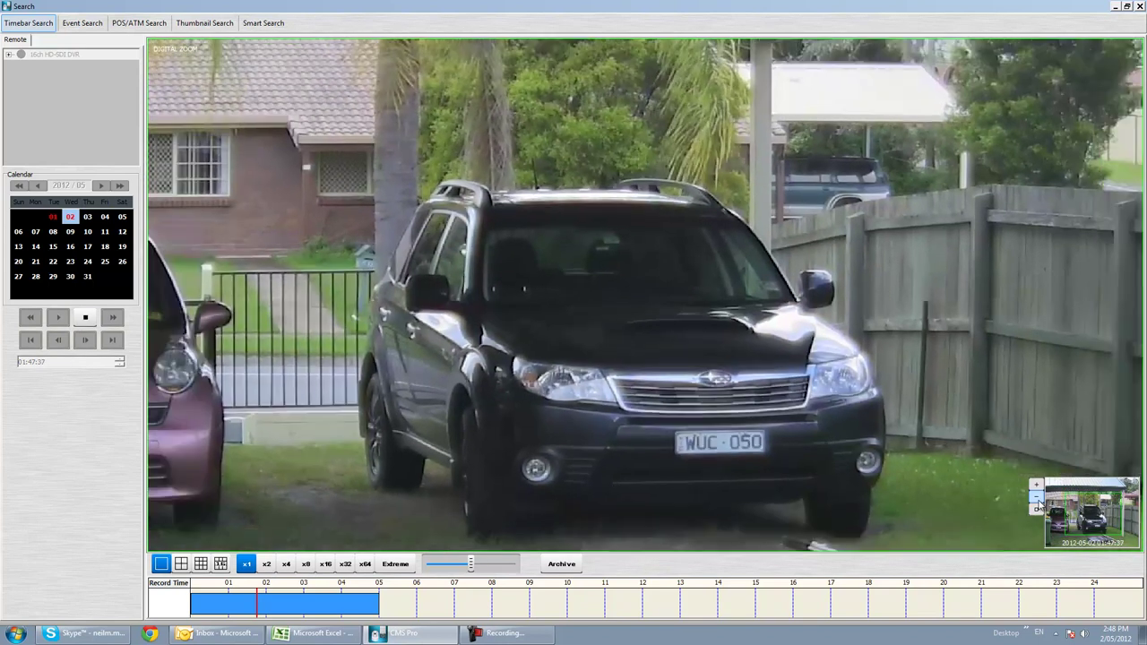
left_click(1035, 496)
left_click(1035, 496)
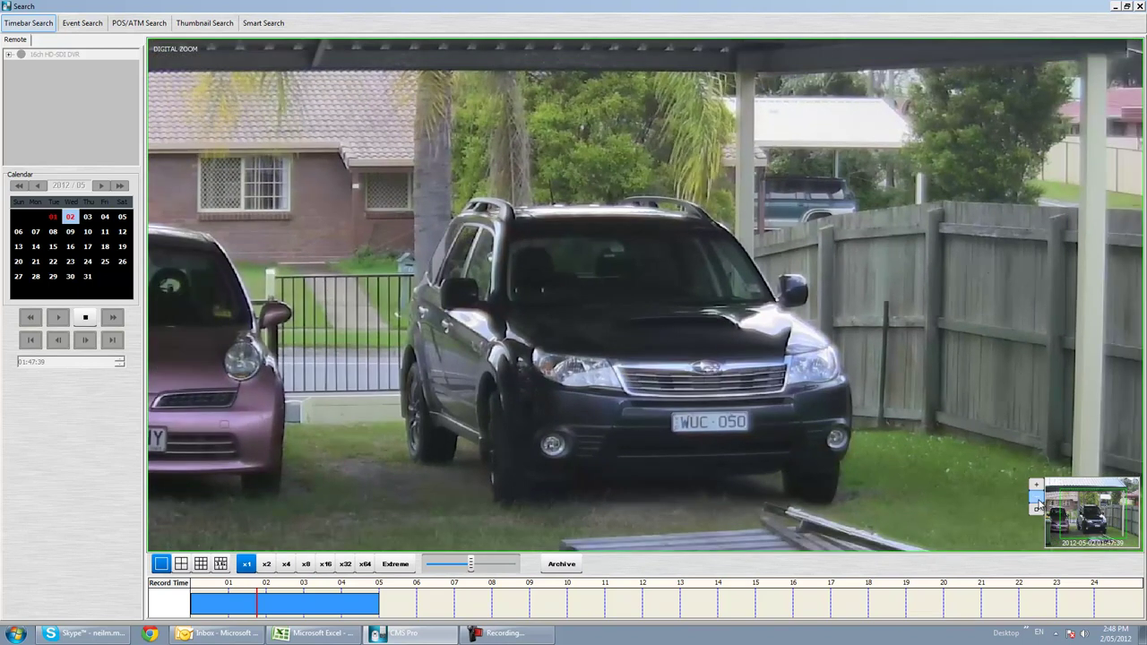
left_click(1035, 496)
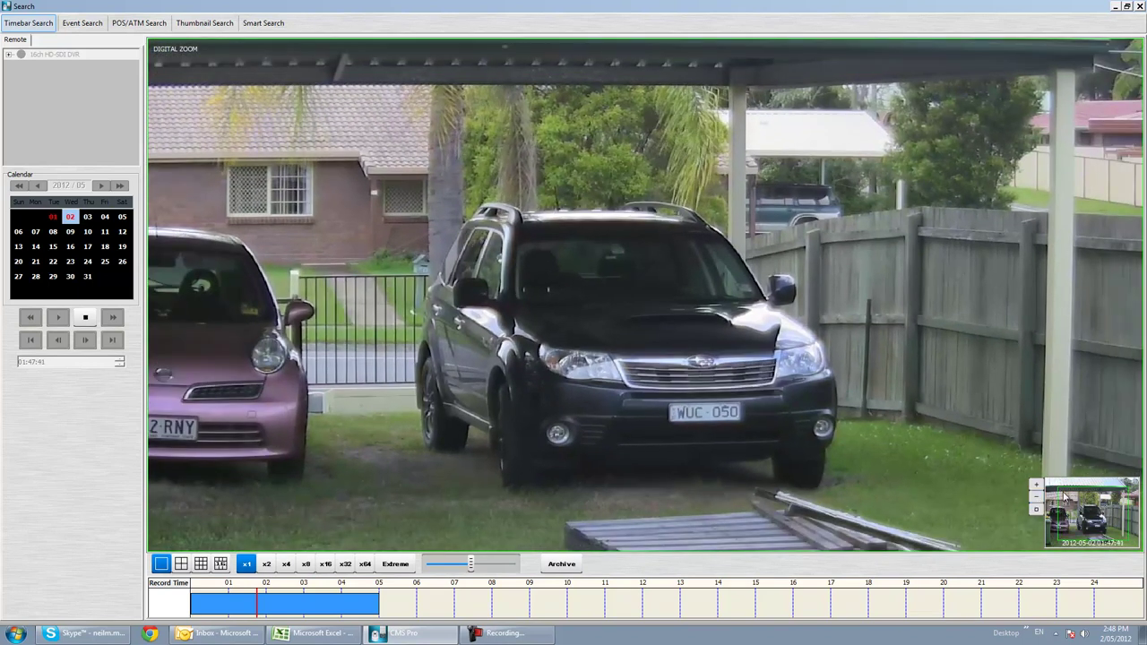
left_click(1035, 485)
double_click(1035, 484)
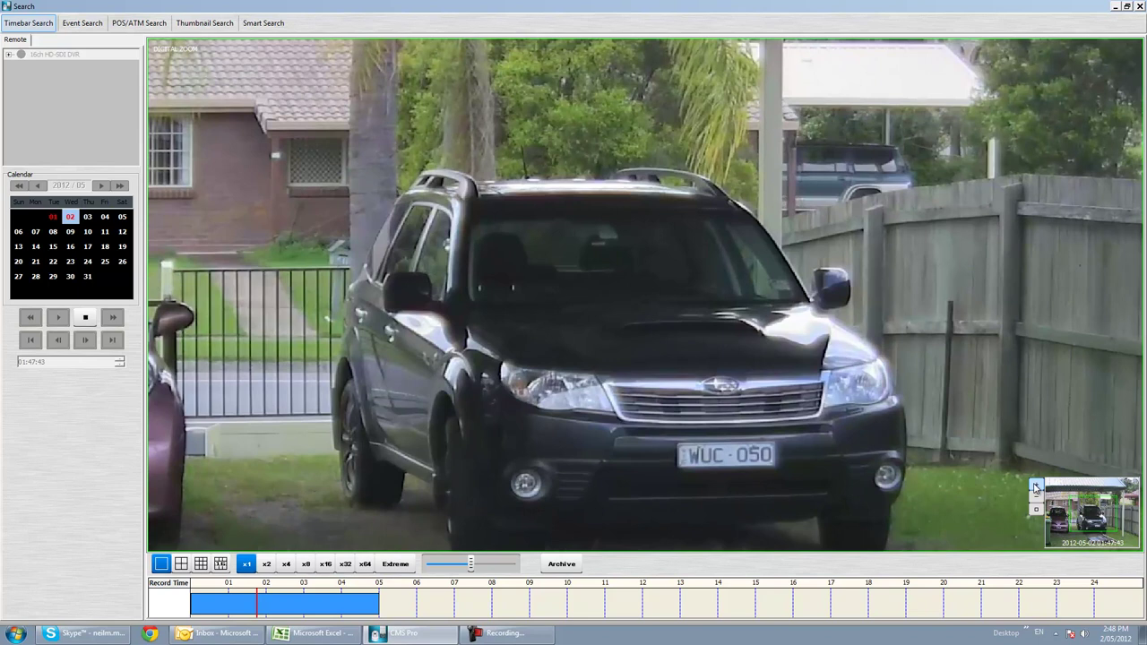
left_click(1036, 485)
- Pan the zoomed view from the pink car to the dark SUV, then exit digital zoom
left_click(1067, 521)
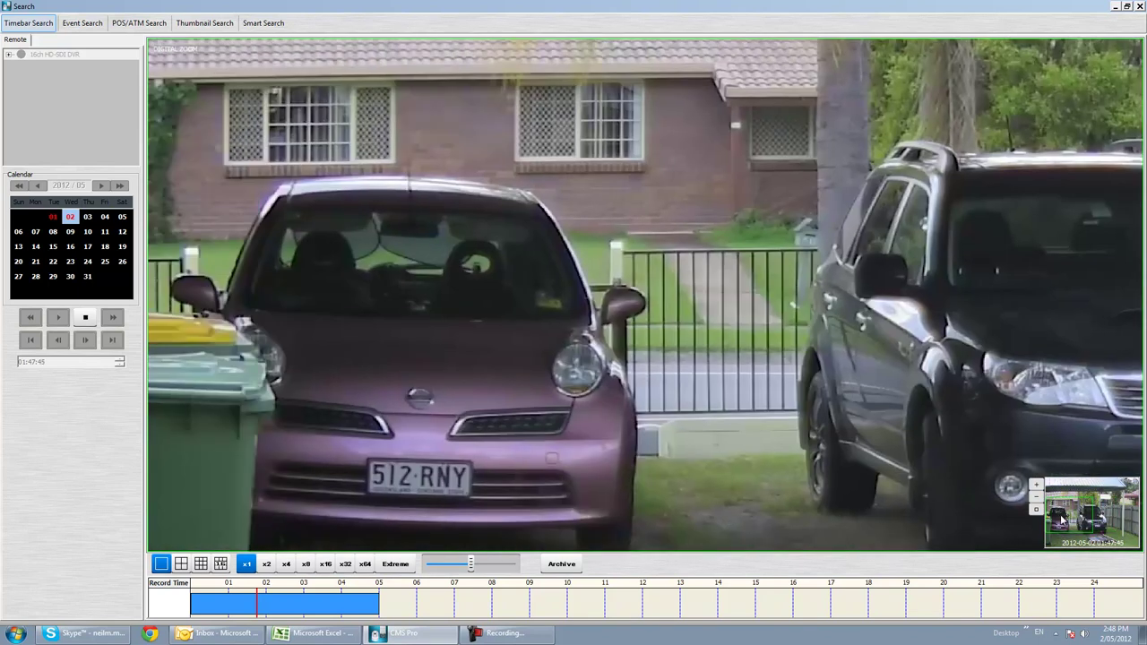
left_click_drag(1067, 520, 1080, 521)
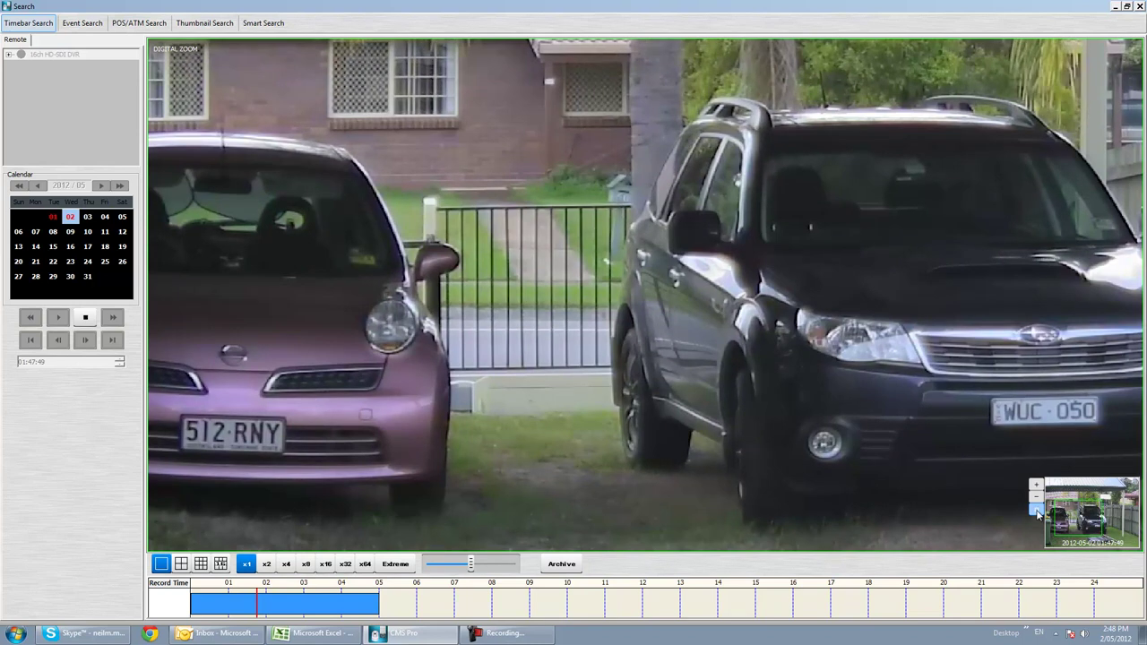
left_click(1037, 511)
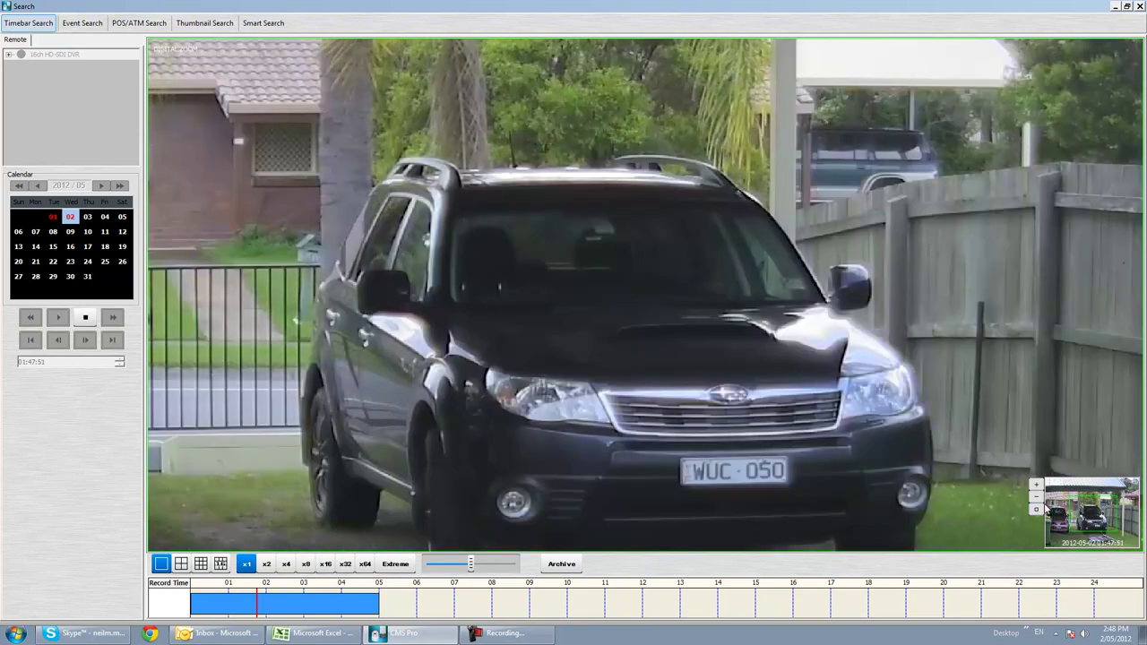
scroll(842, 423, "down", 3)
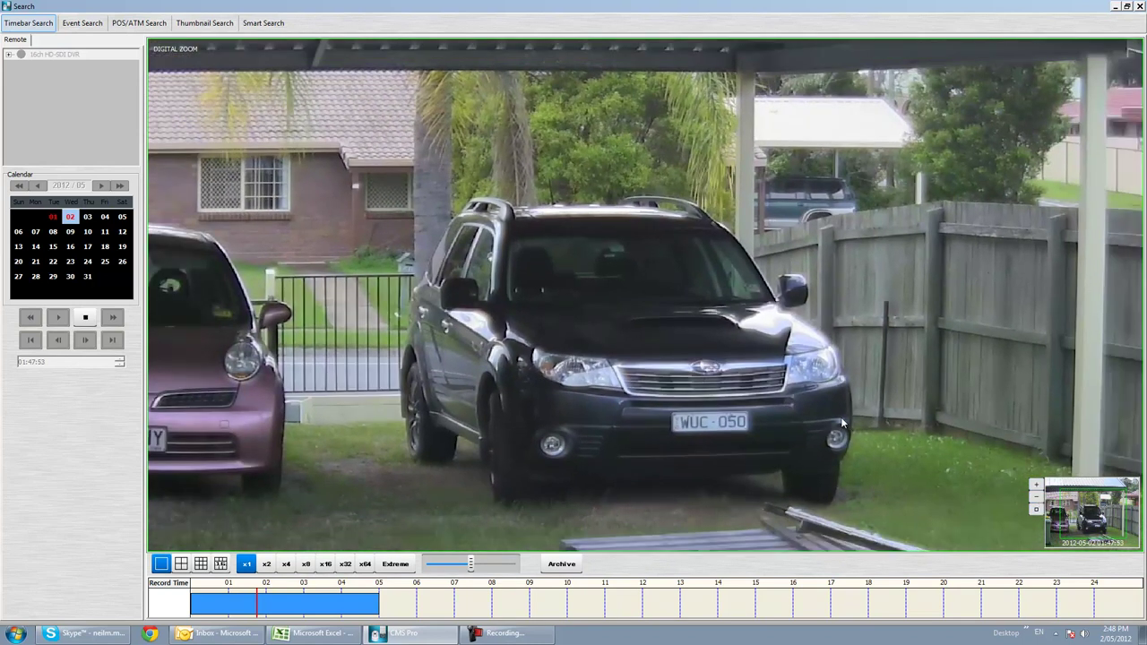
right_click(842, 422)
left_click(886, 427)
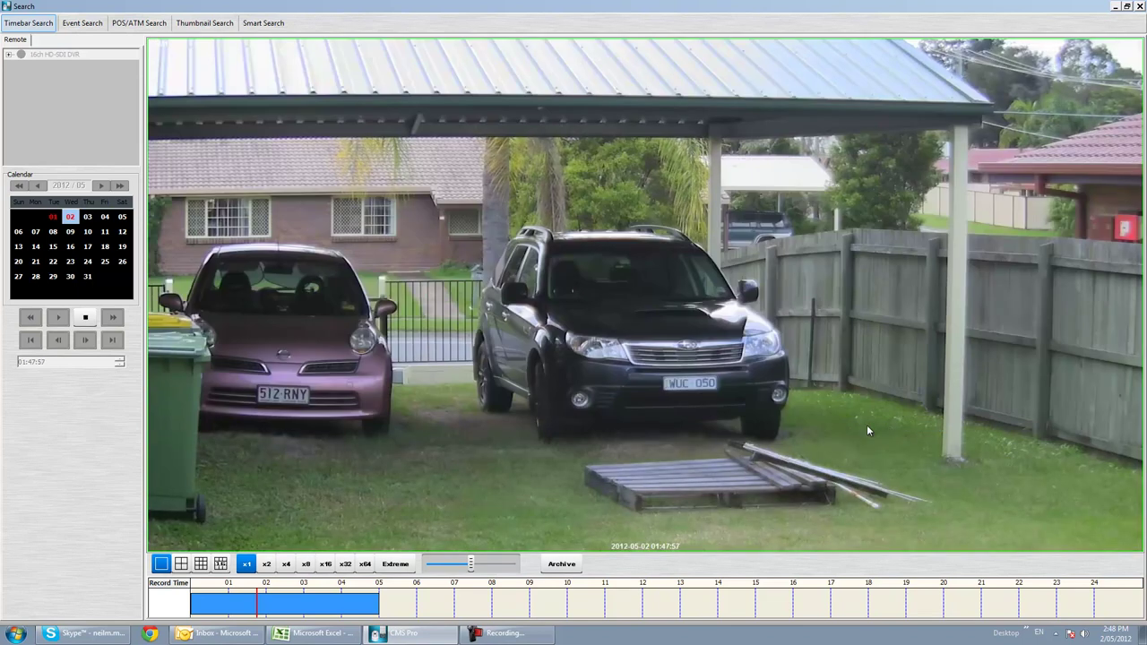
- Show Camera 2 alone from the quad view and play its footage from about 00:31
left_click(86, 319)
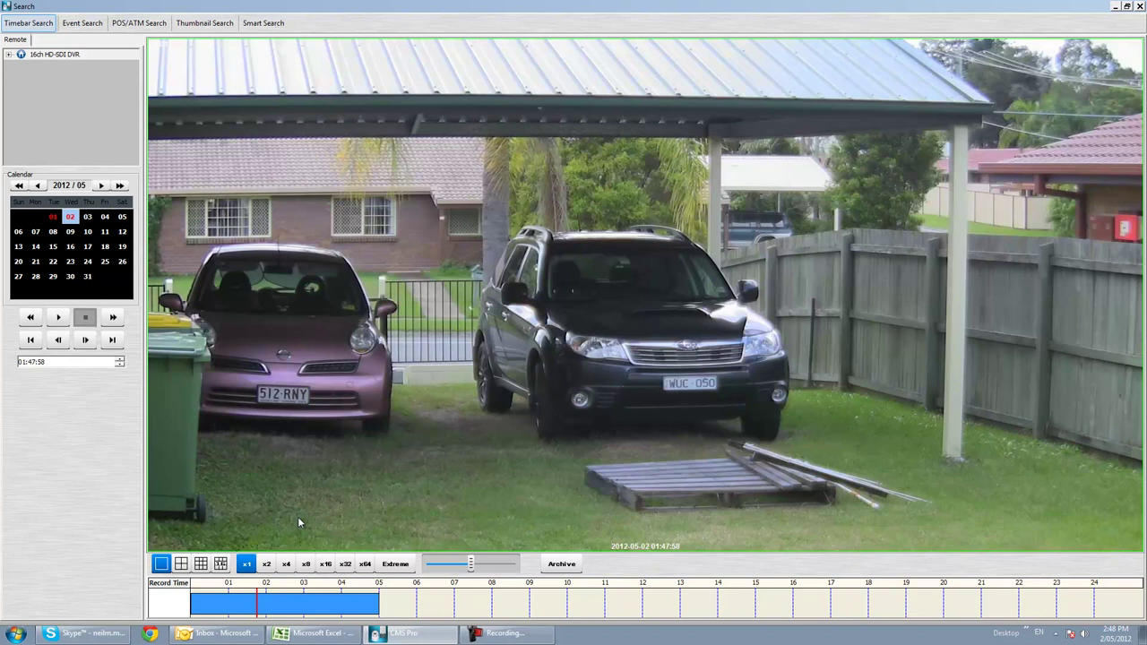
left_click(181, 563)
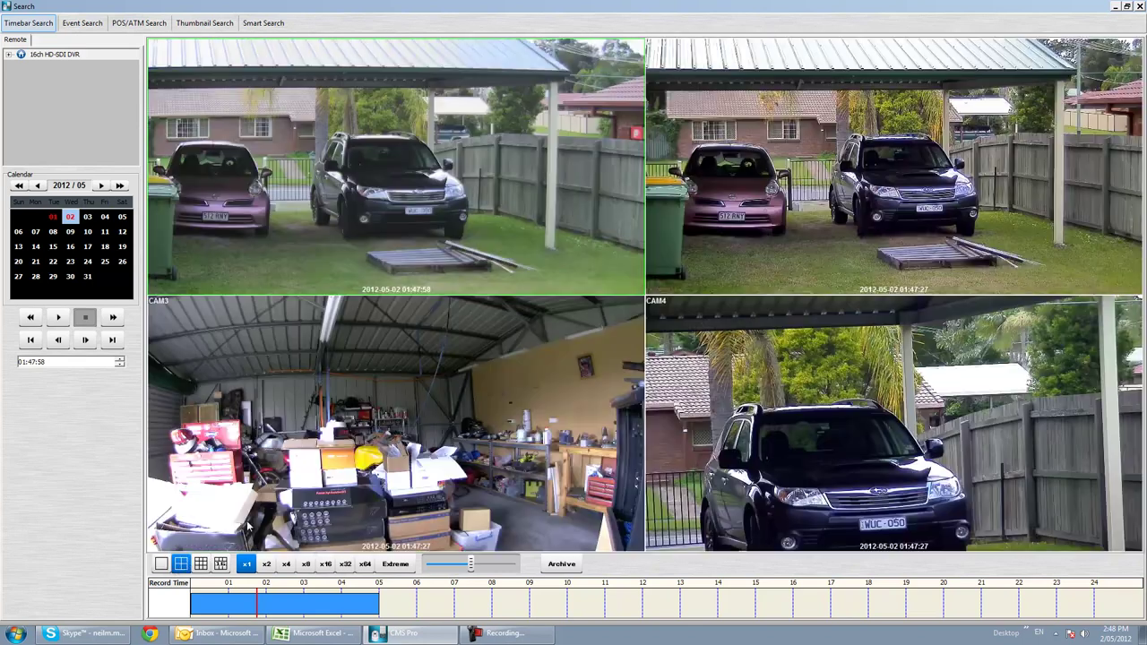
double_click(858, 201)
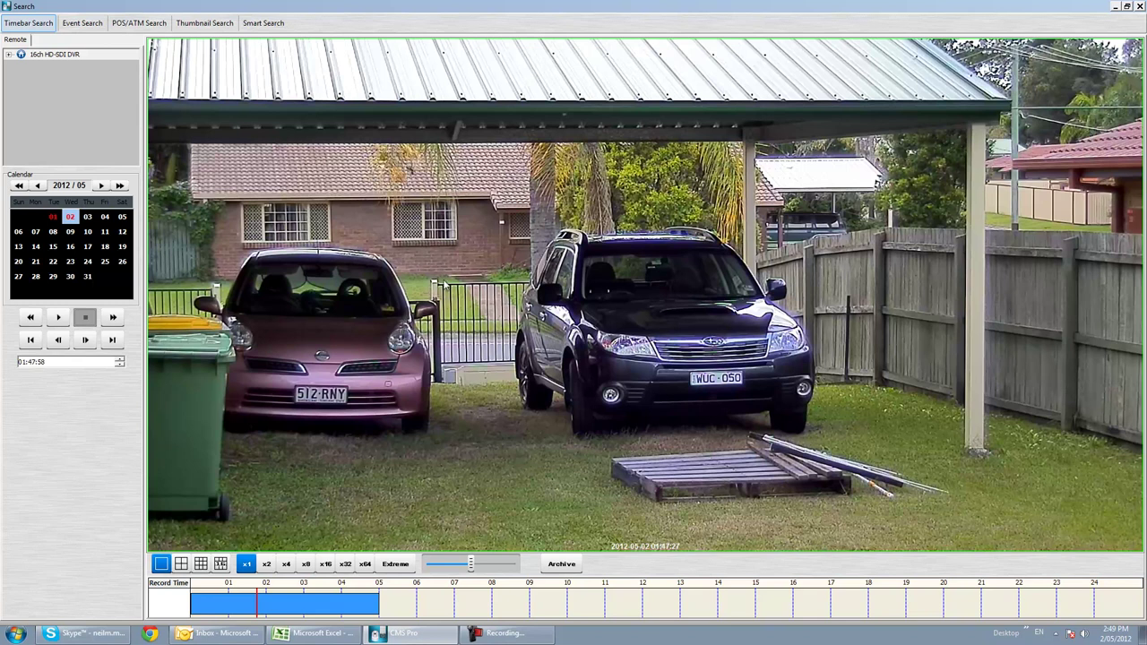
left_click(232, 606)
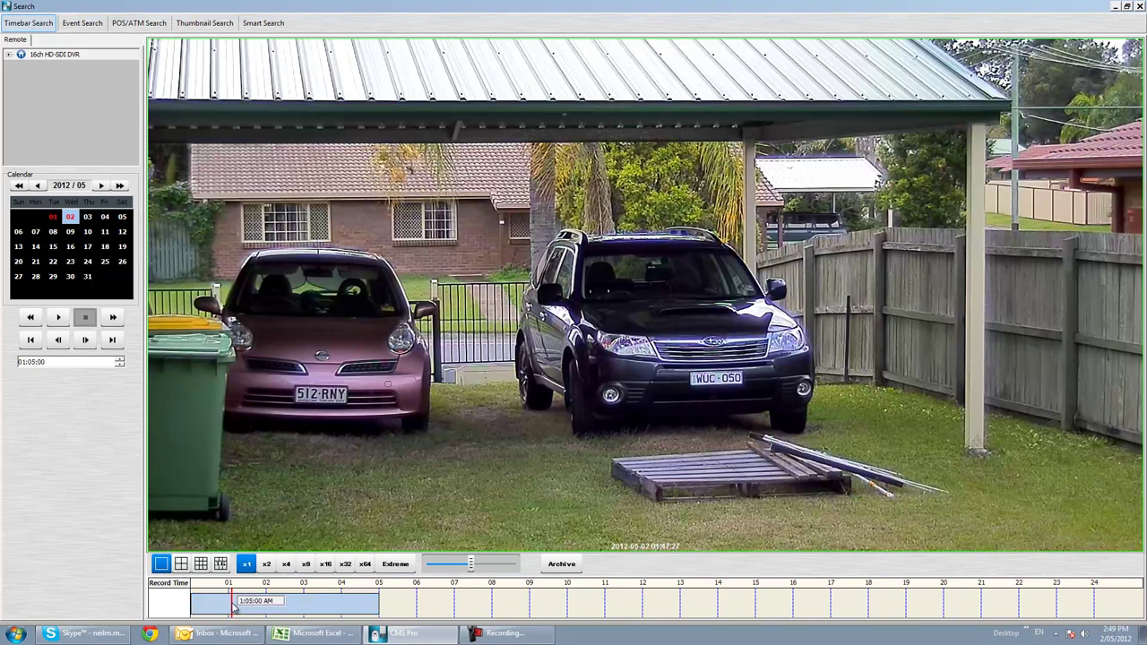
left_click(211, 607)
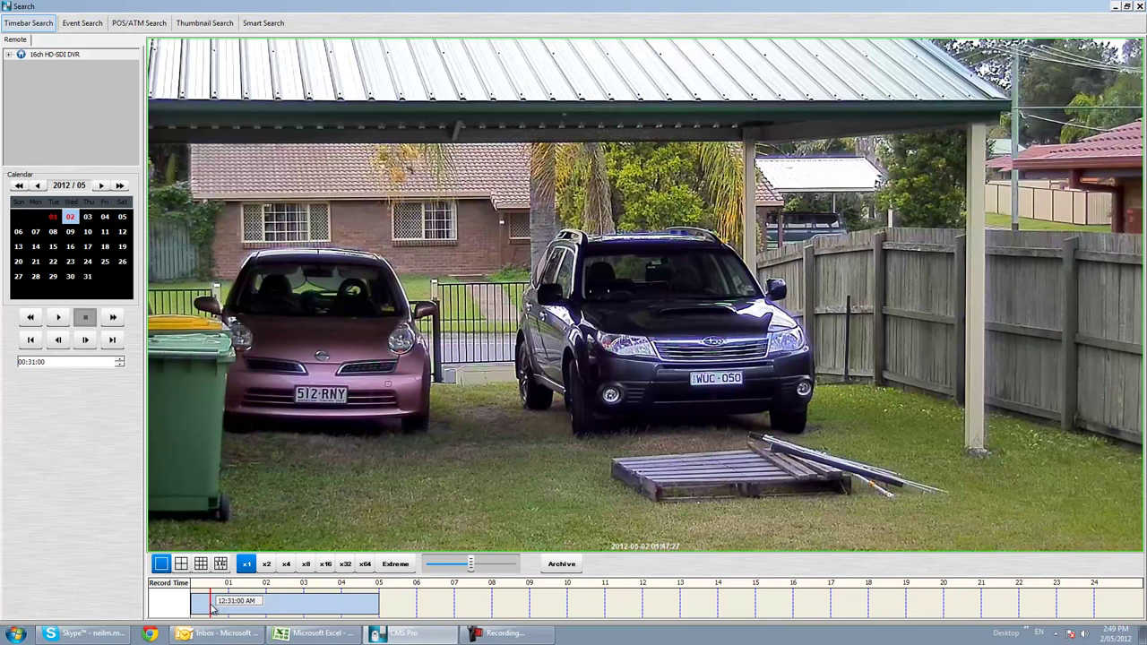
left_click(68, 318)
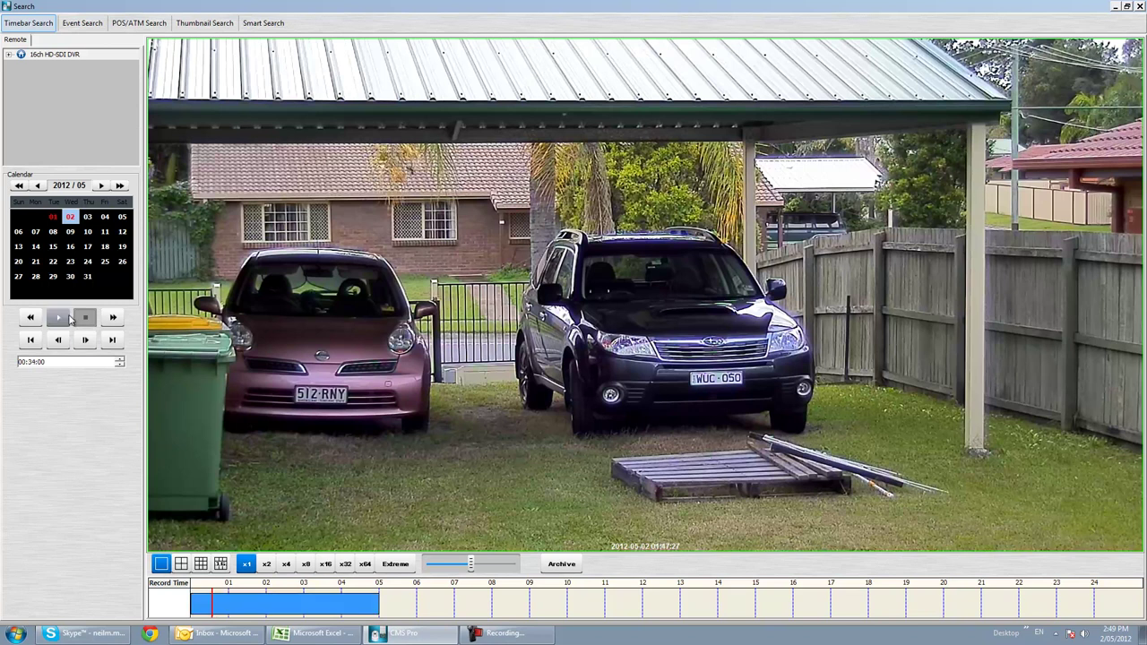
left_click(69, 319)
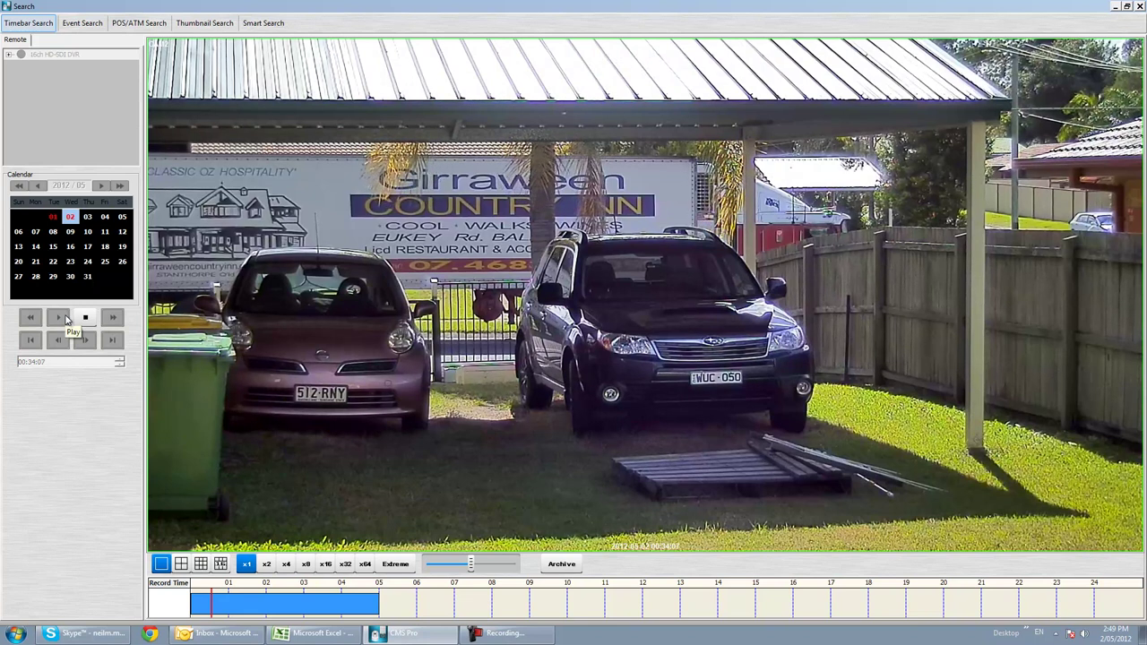
- Jump to 00:56, play briefly and stop at 00:56:07
left_click(85, 320)
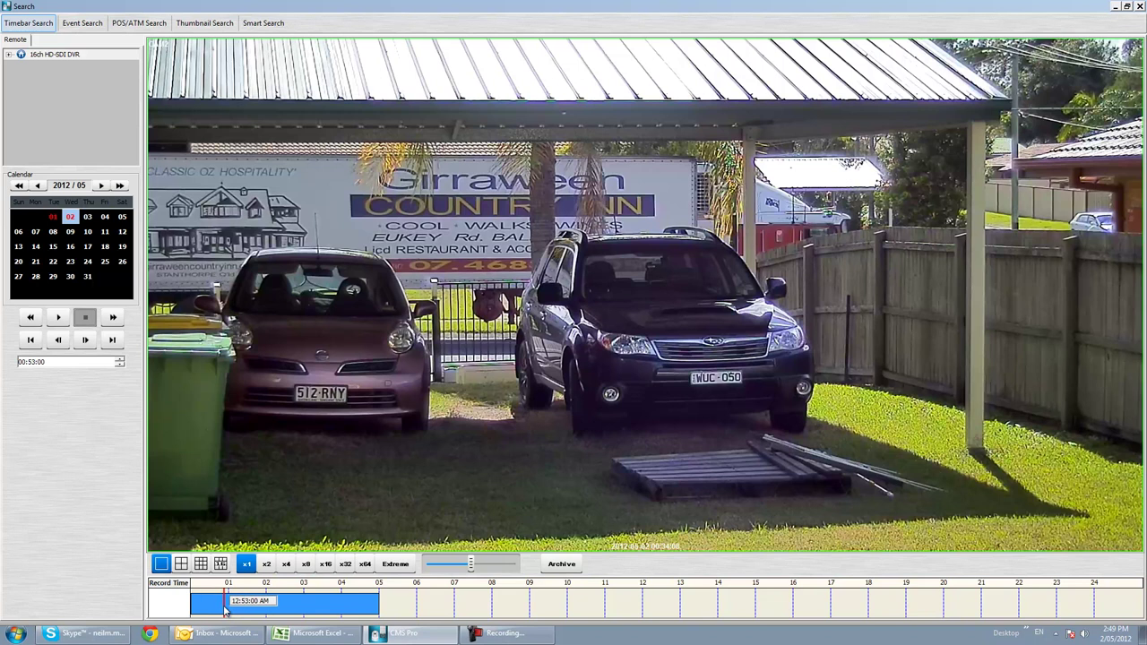
left_click(225, 606)
left_click(59, 319)
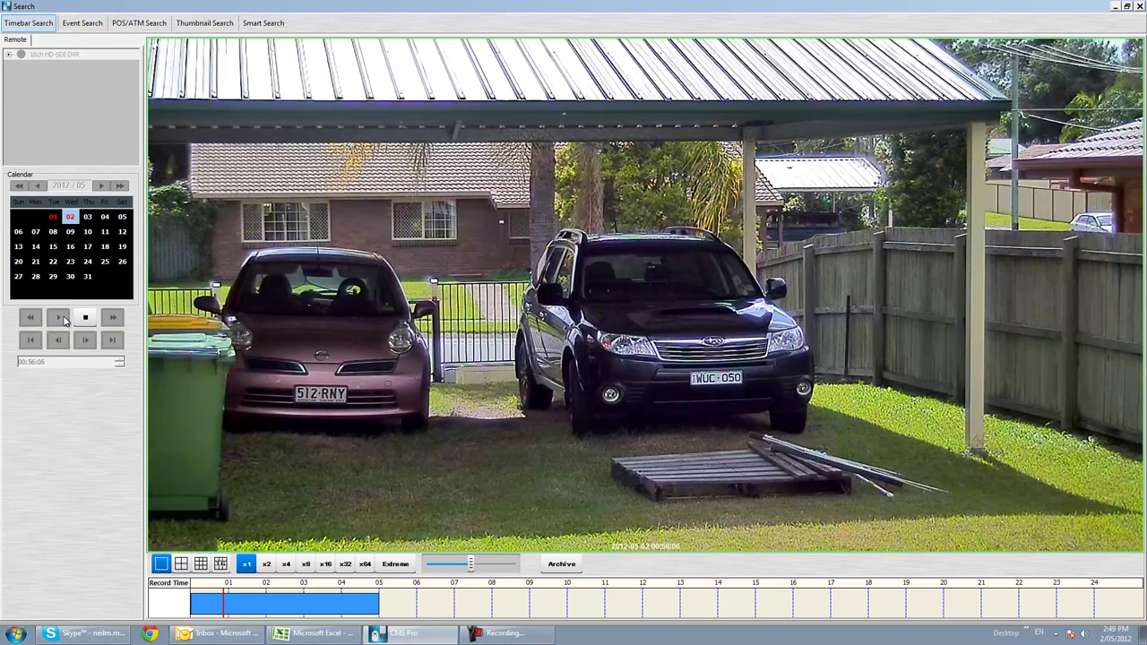
left_click(79, 320)
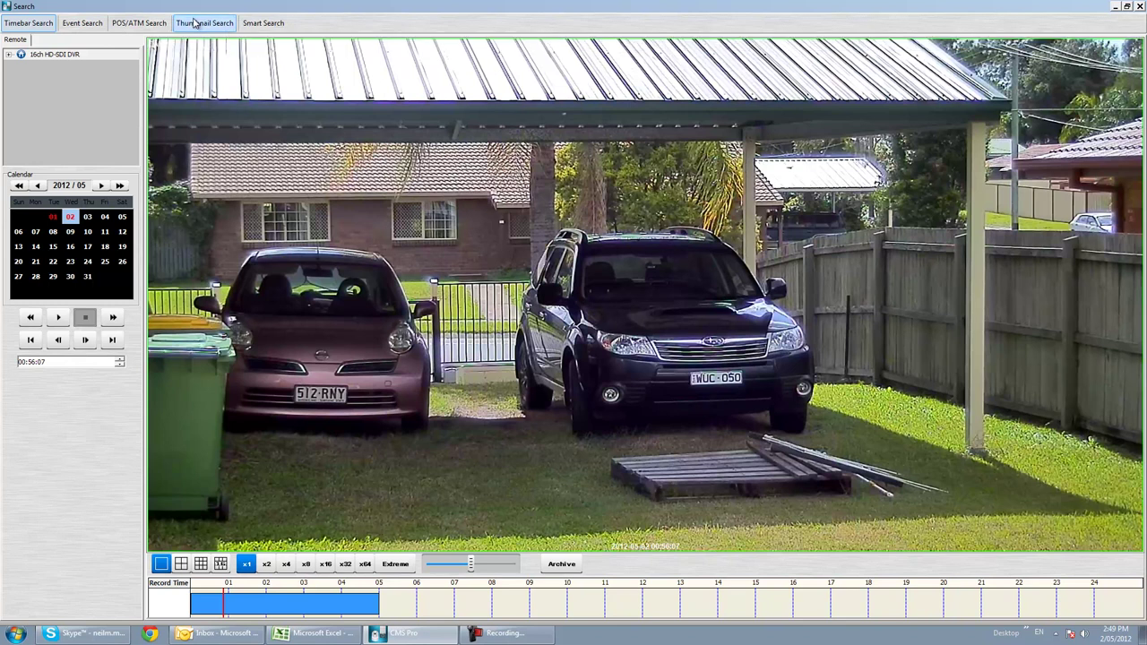
- In Thumbnail Search, set start 00:25:08, end 00:50:08 and a 3 Min. thumbnail interval
left_click(194, 22)
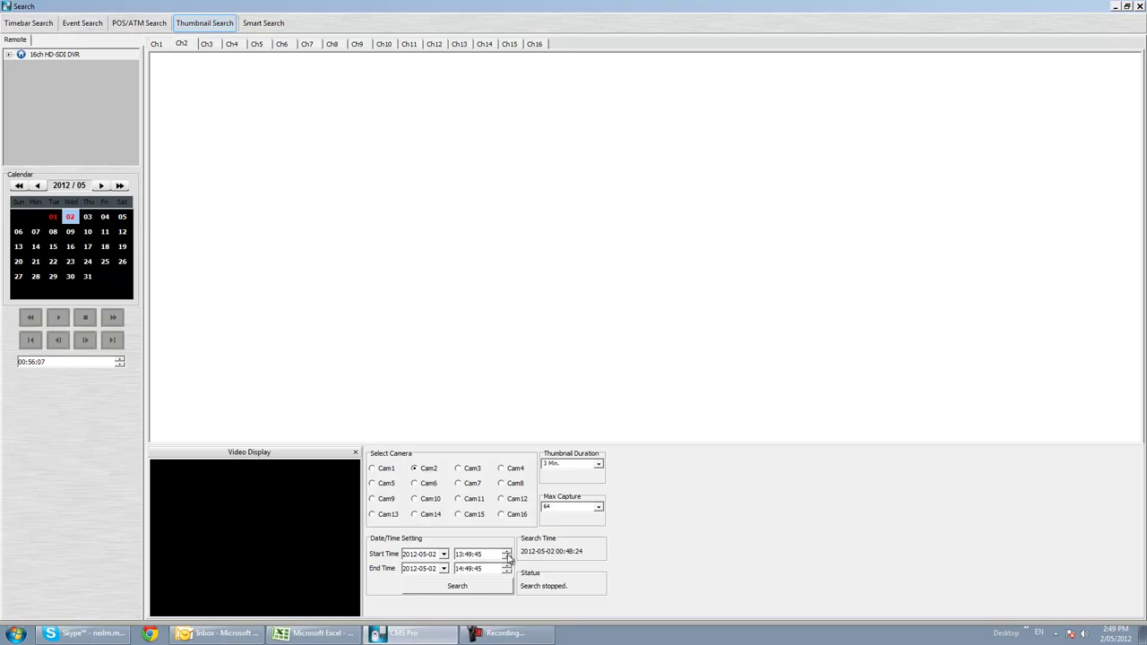
left_click(35, 25)
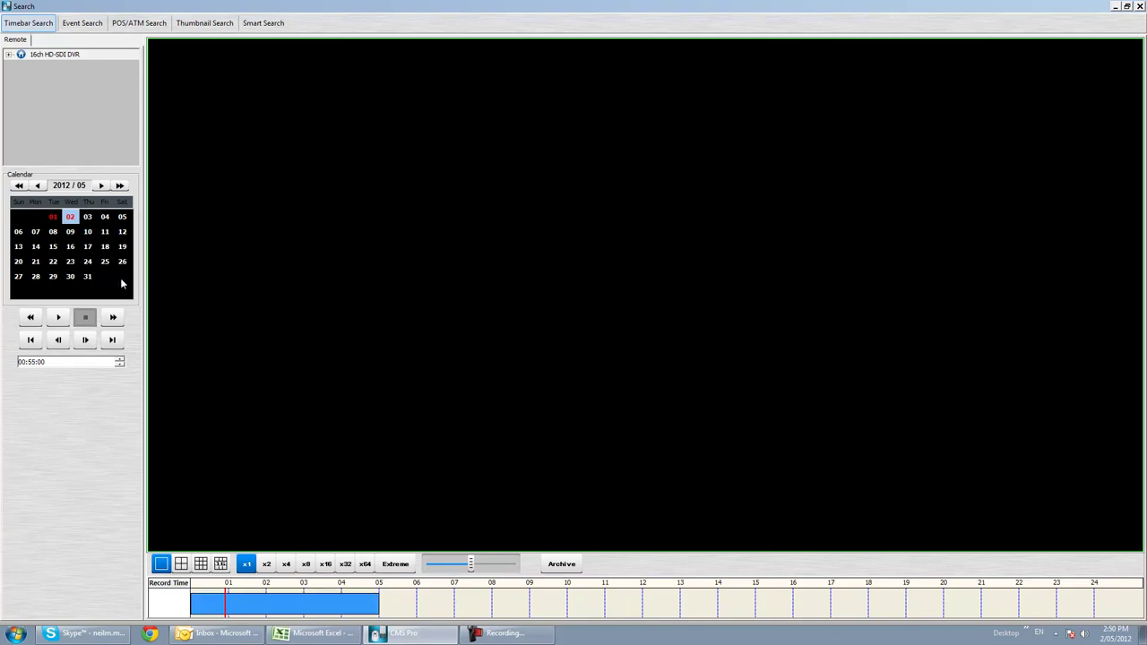
left_click(211, 25)
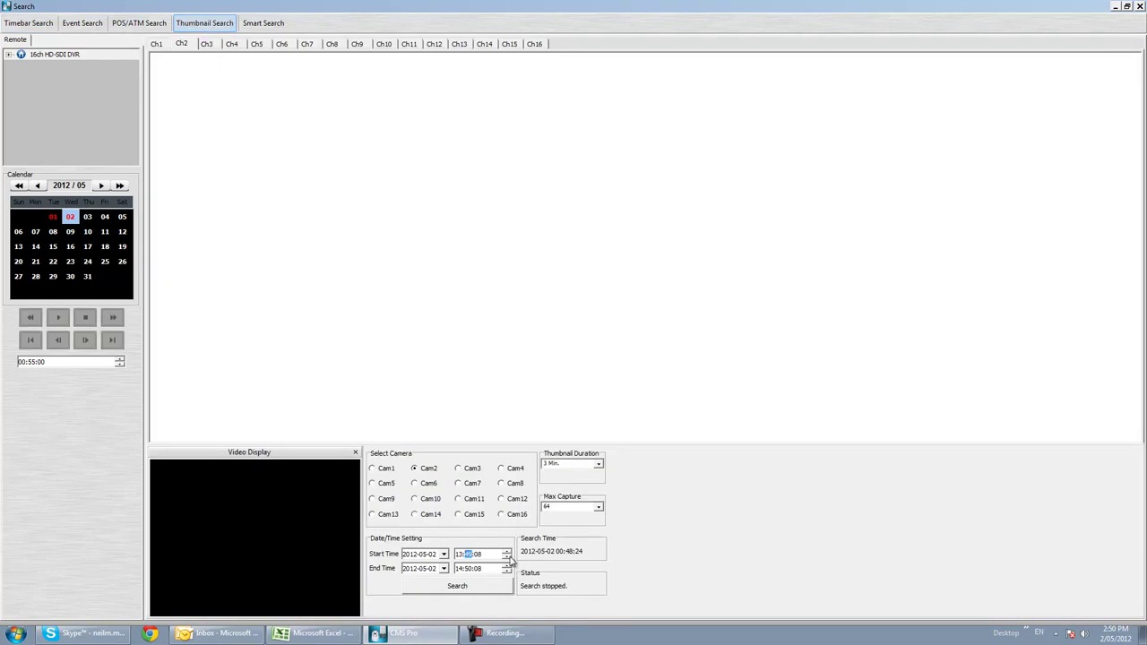
left_click(507, 553)
left_click(468, 554)
left_click(458, 568)
left_click(508, 573)
left_click(598, 465)
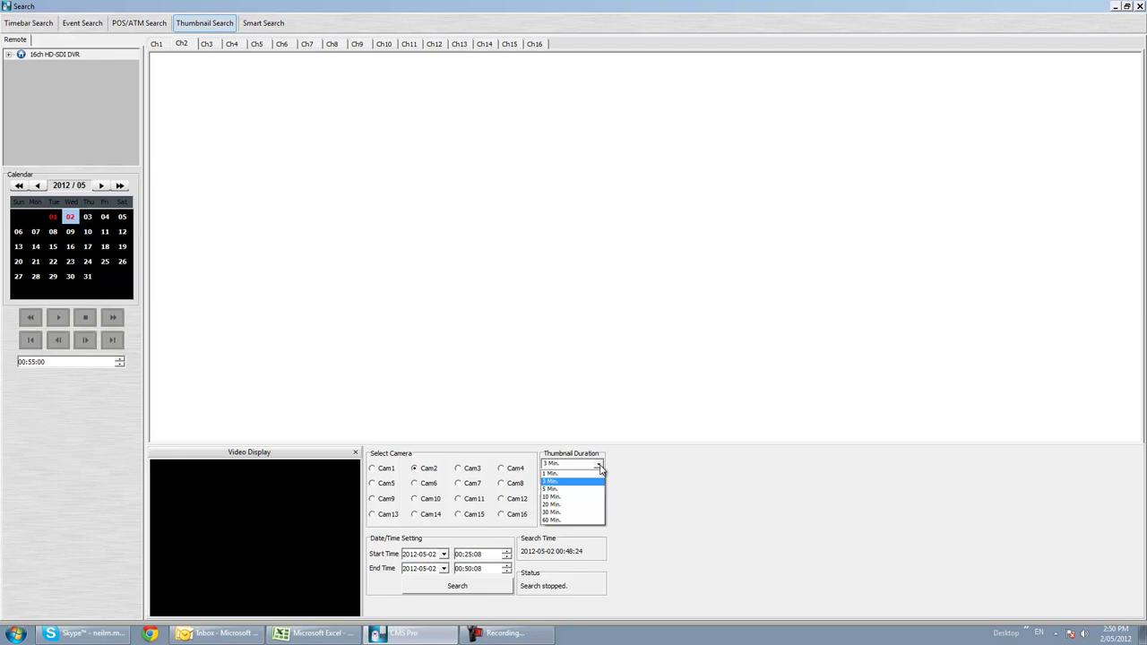
left_click(599, 466)
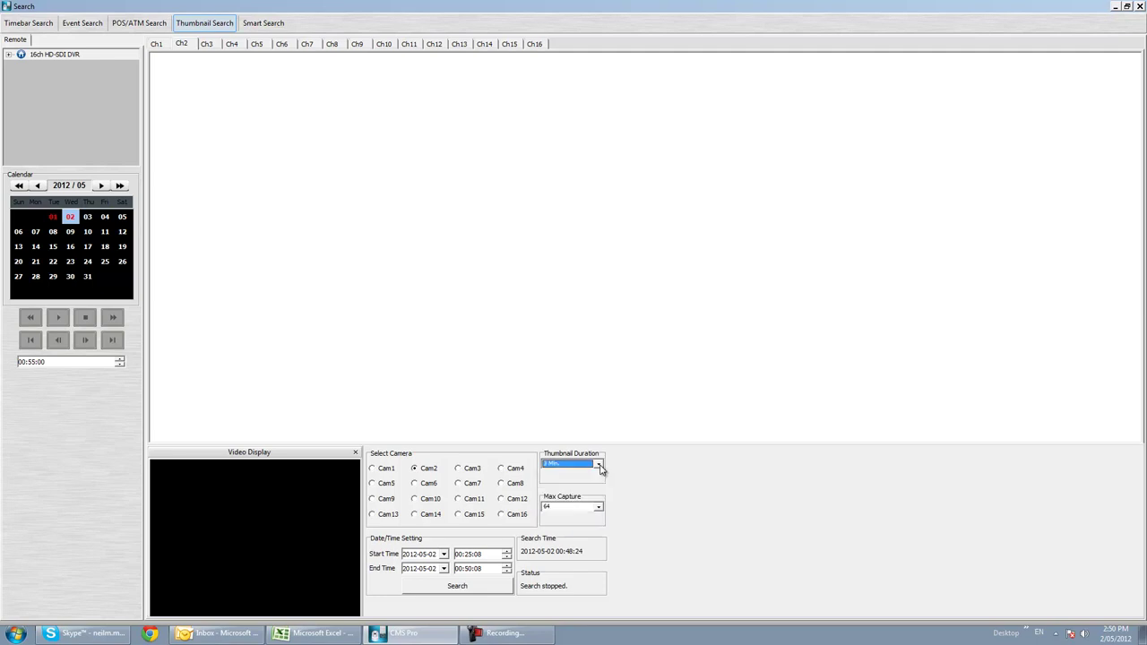
- Run the search for nine Cam2 thumbnails (00:25:11–00:49:11) and play from the 00:34:11 one
left_click(479, 589)
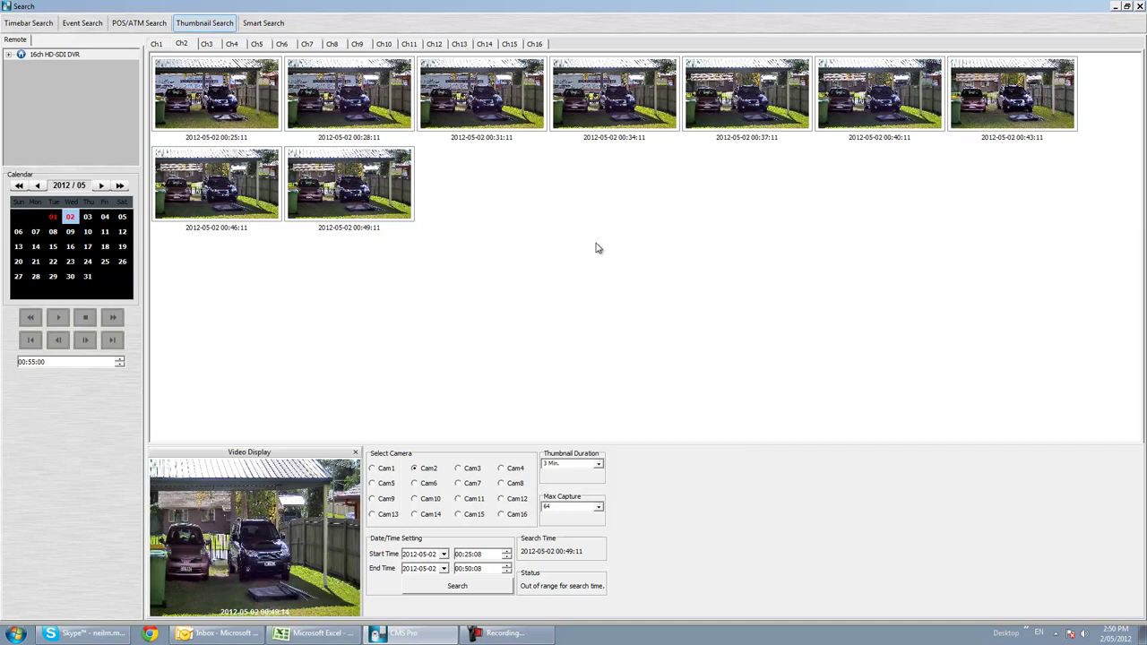
left_click(613, 131)
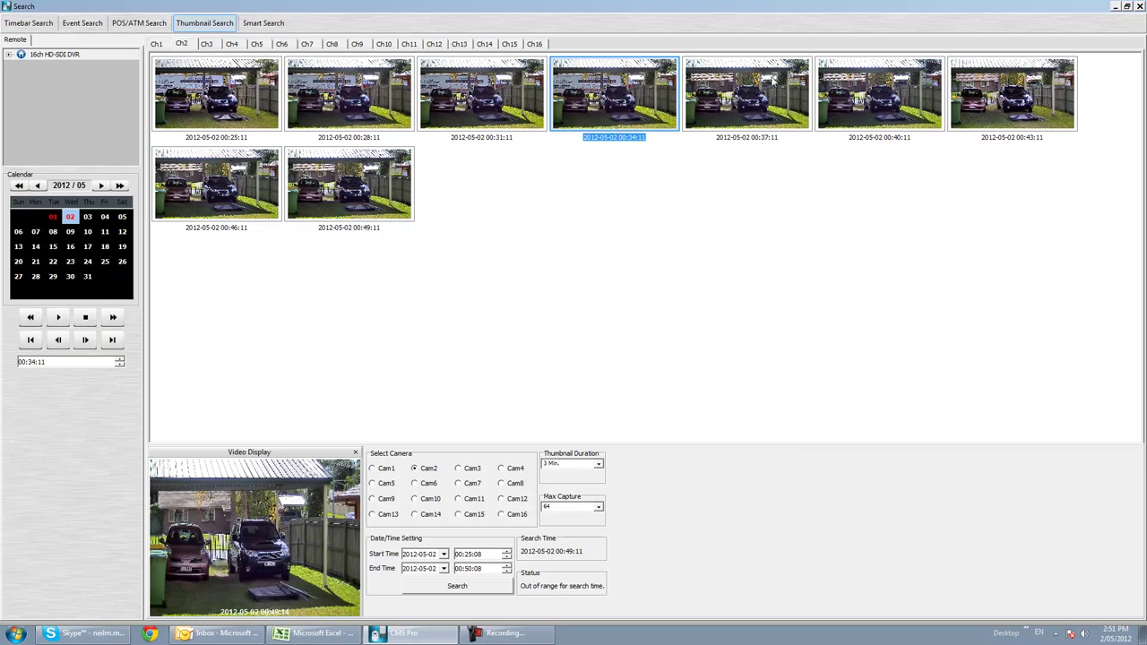
double_click(630, 109)
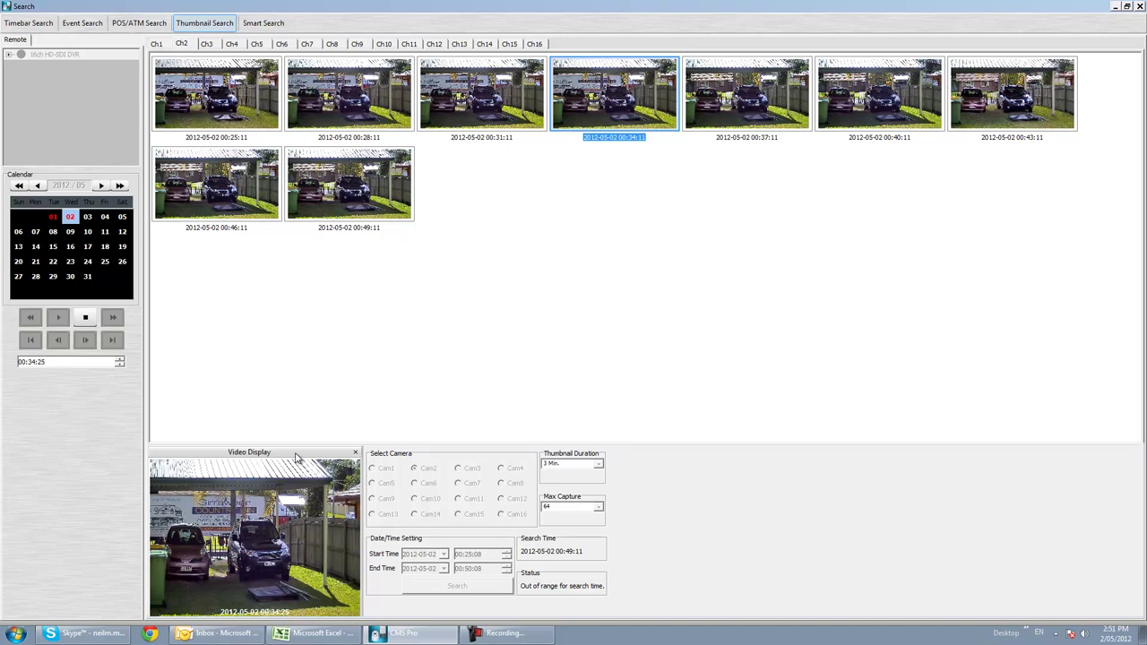
- Watch the truck leave in an enlarged Video Display, then restore it and stop at 00:35:18
left_click_drag(295, 459, 731, 114)
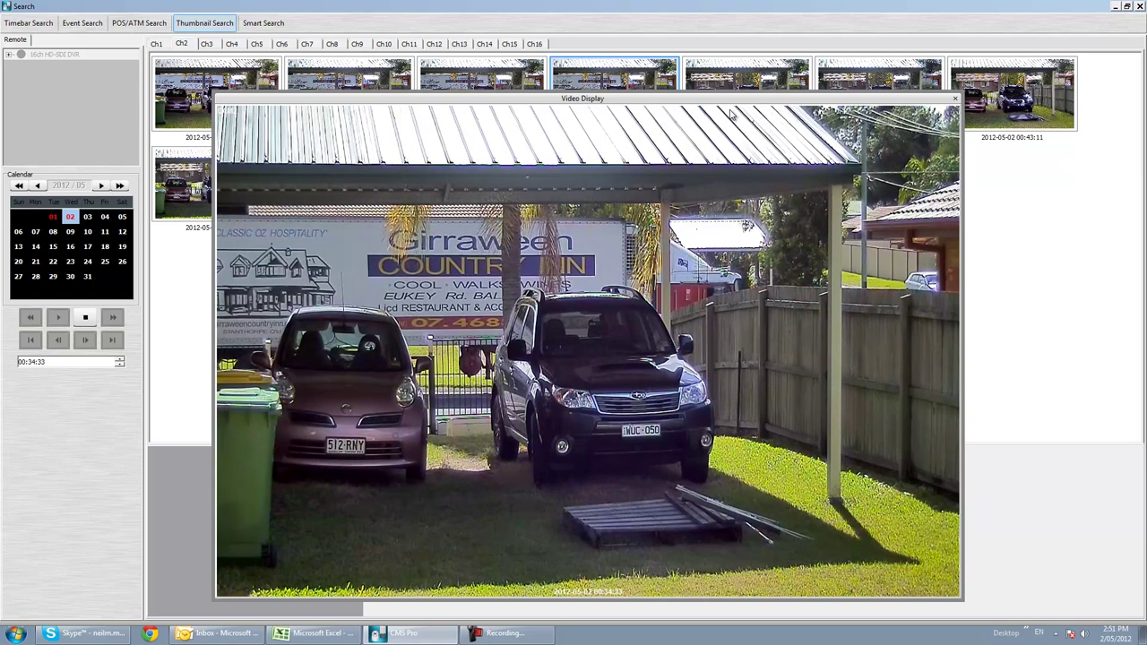
double_click(803, 103)
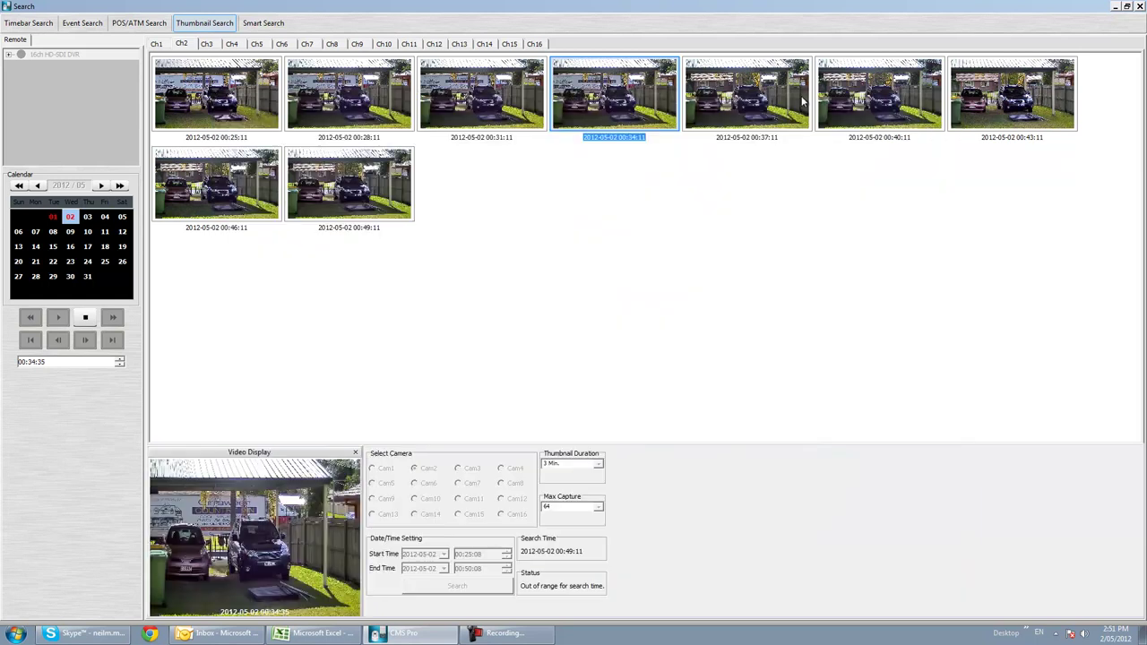
double_click(309, 454)
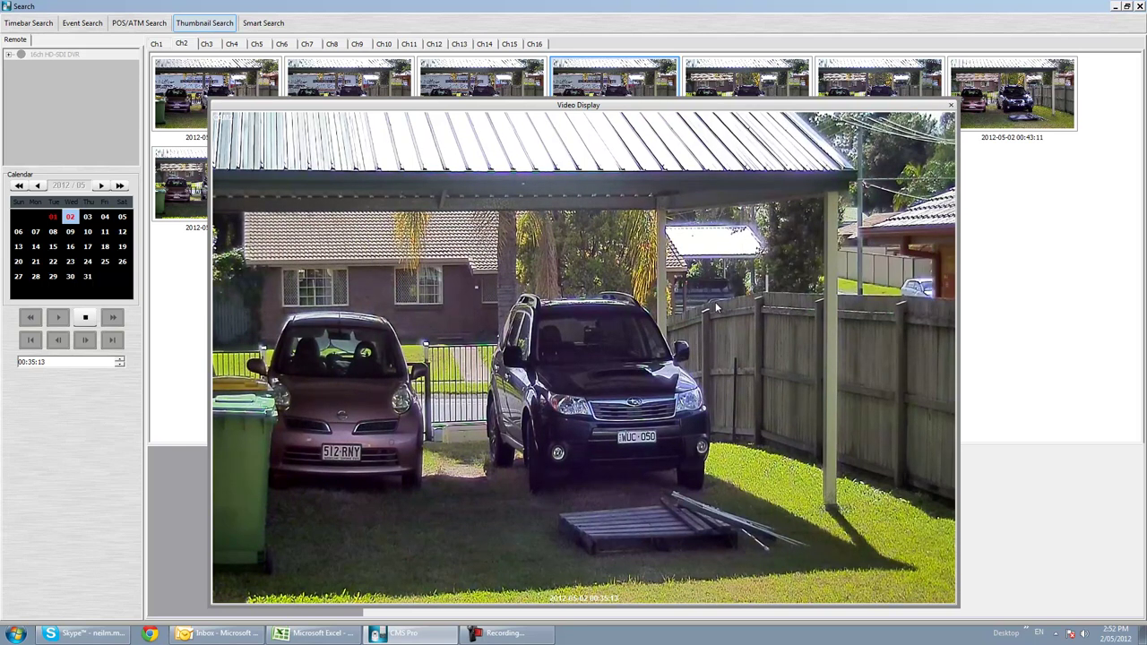
left_click(951, 106)
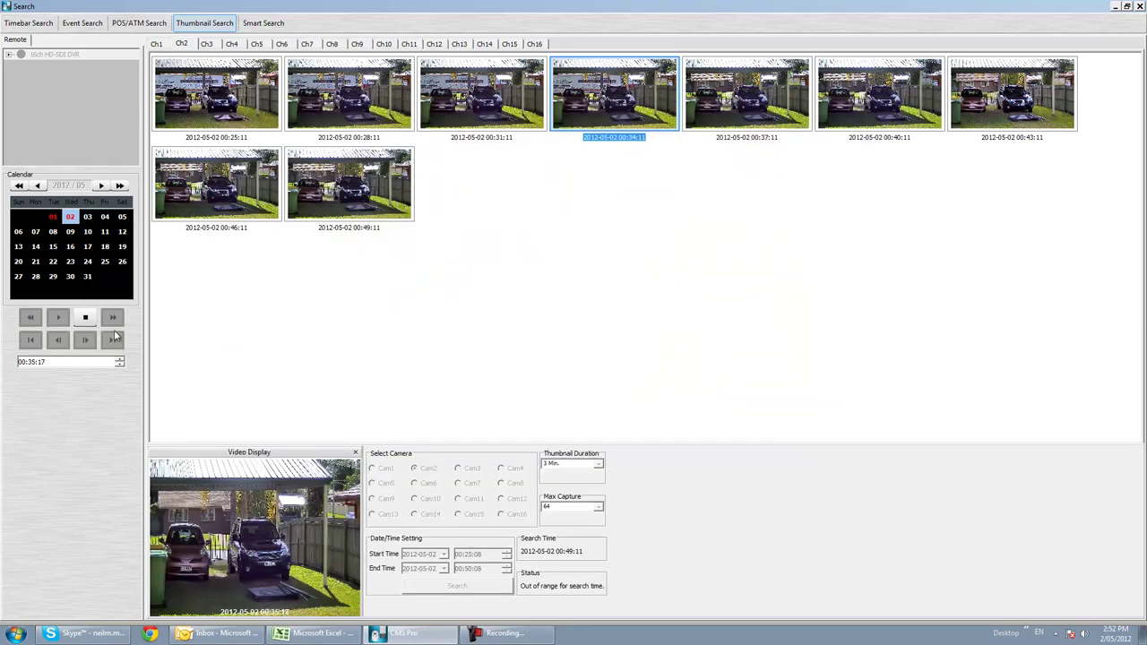
left_click(83, 317)
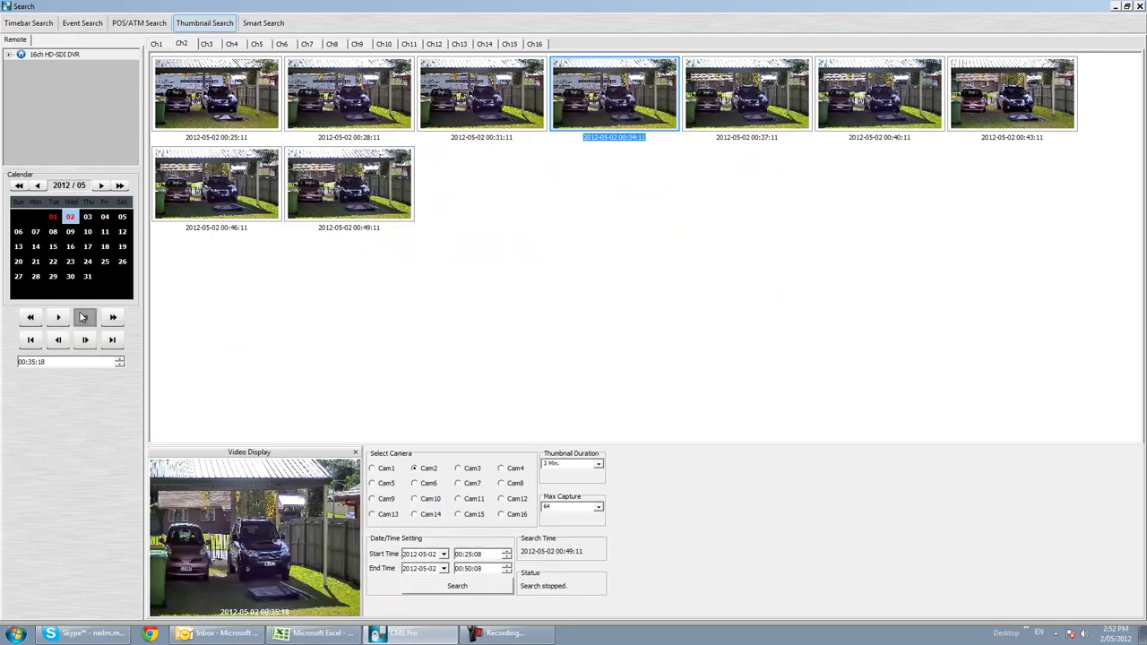
- In Smart Search, open Cam2's region settings and draw a small detection box where the truck passes
left_click(263, 23)
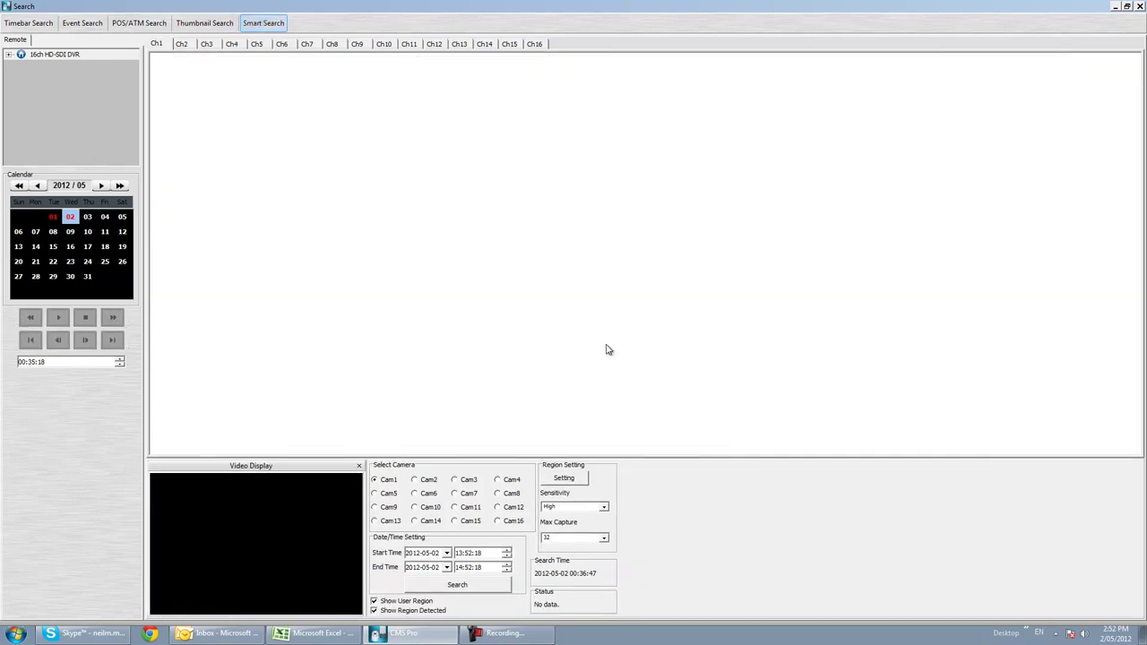
left_click(576, 487)
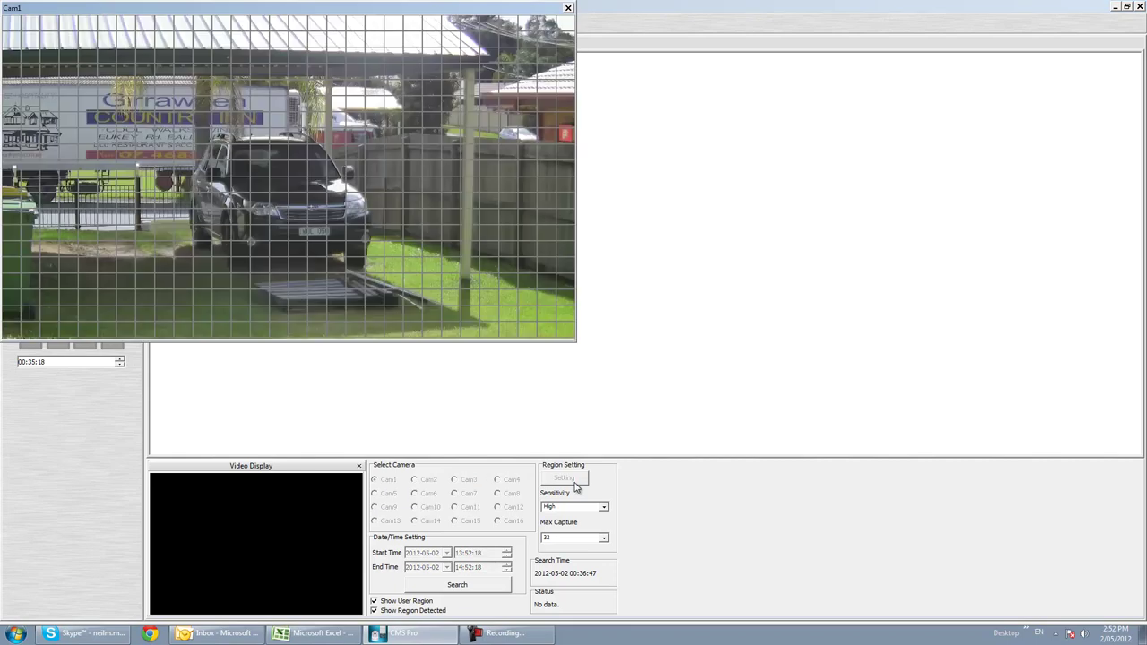
left_click(568, 9)
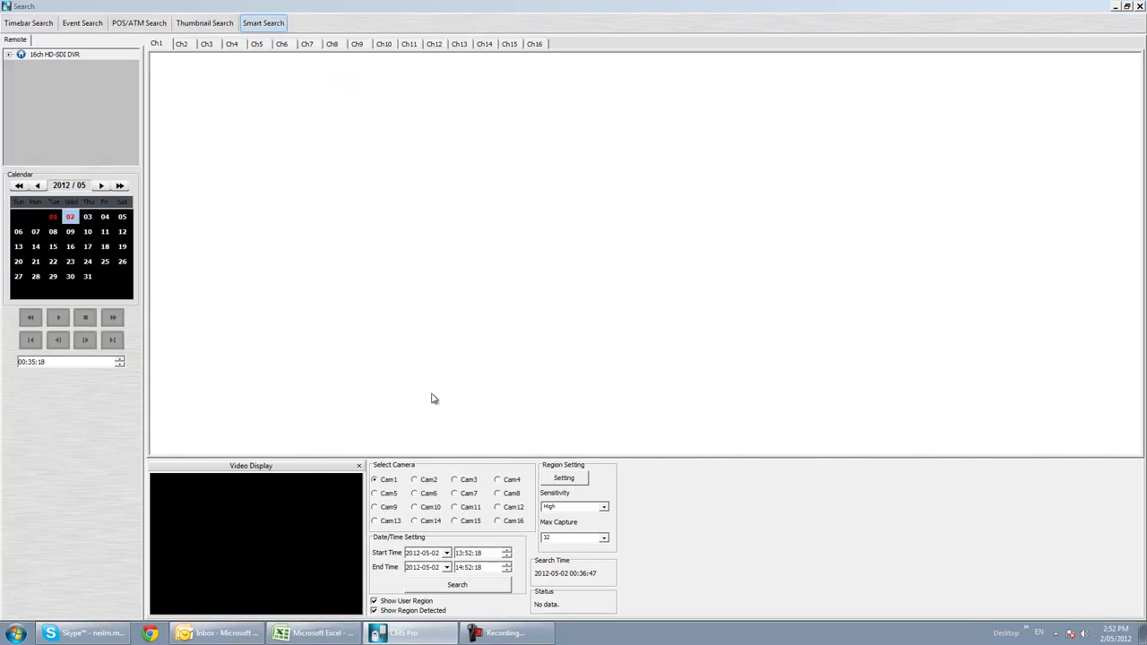
left_click(414, 480)
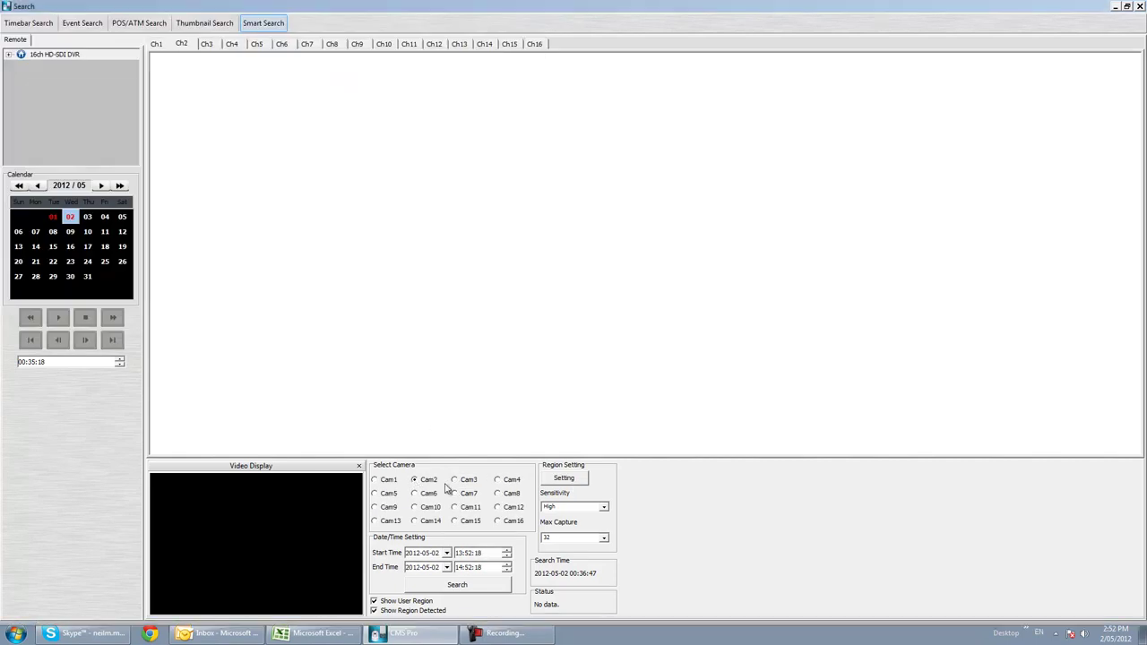
left_click(562, 480)
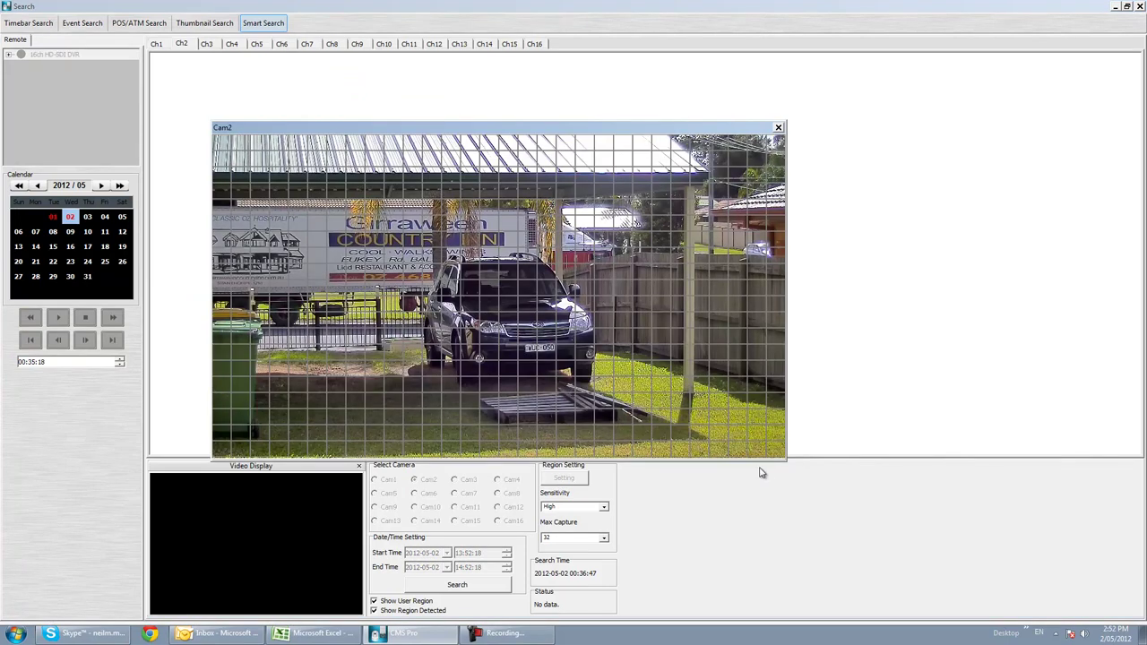
left_click(216, 145)
left_click_drag(216, 145, 785, 462)
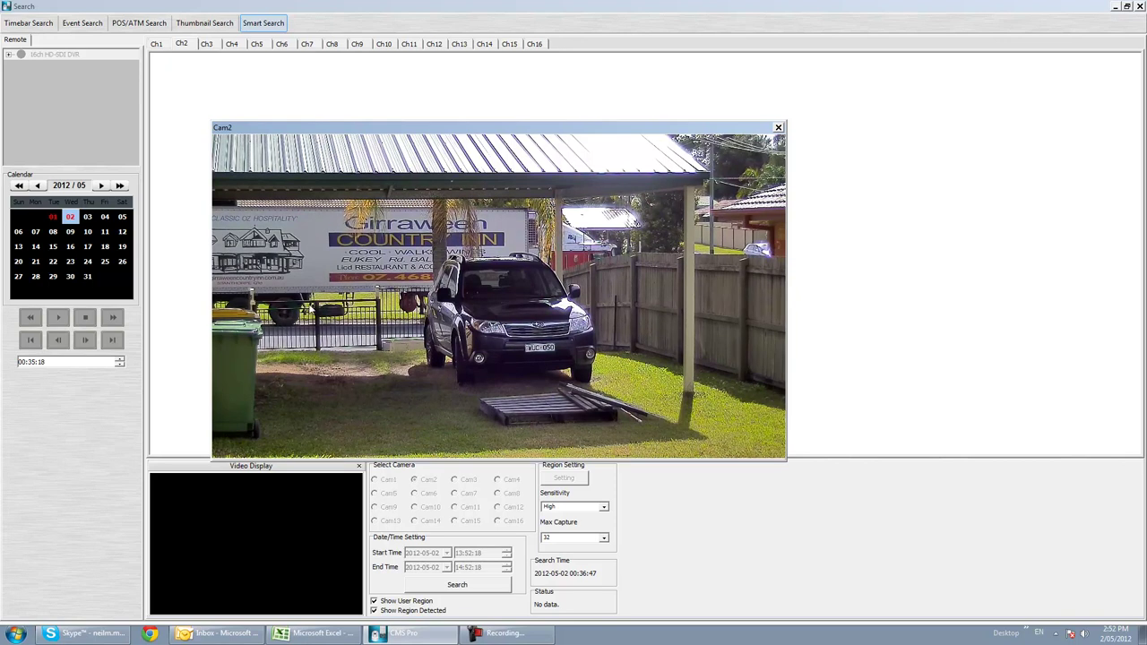
left_click_drag(249, 220, 314, 265)
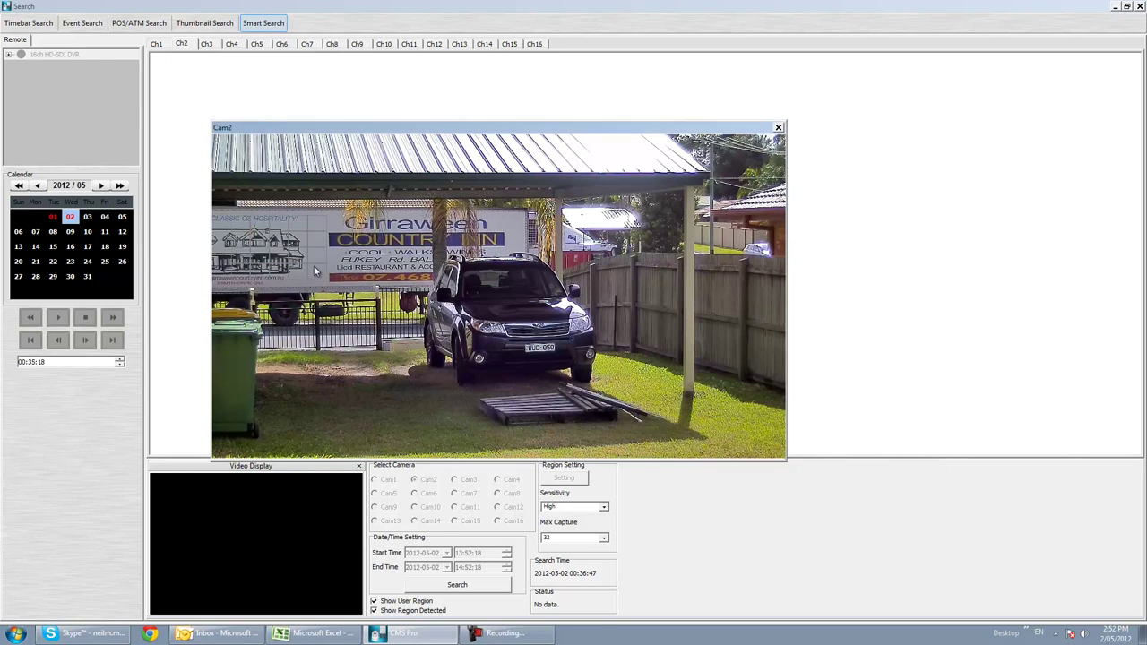
- Keep the new region, set the Cam2 search window to 00:34:22–01:00:18, and run it
right_click(354, 378)
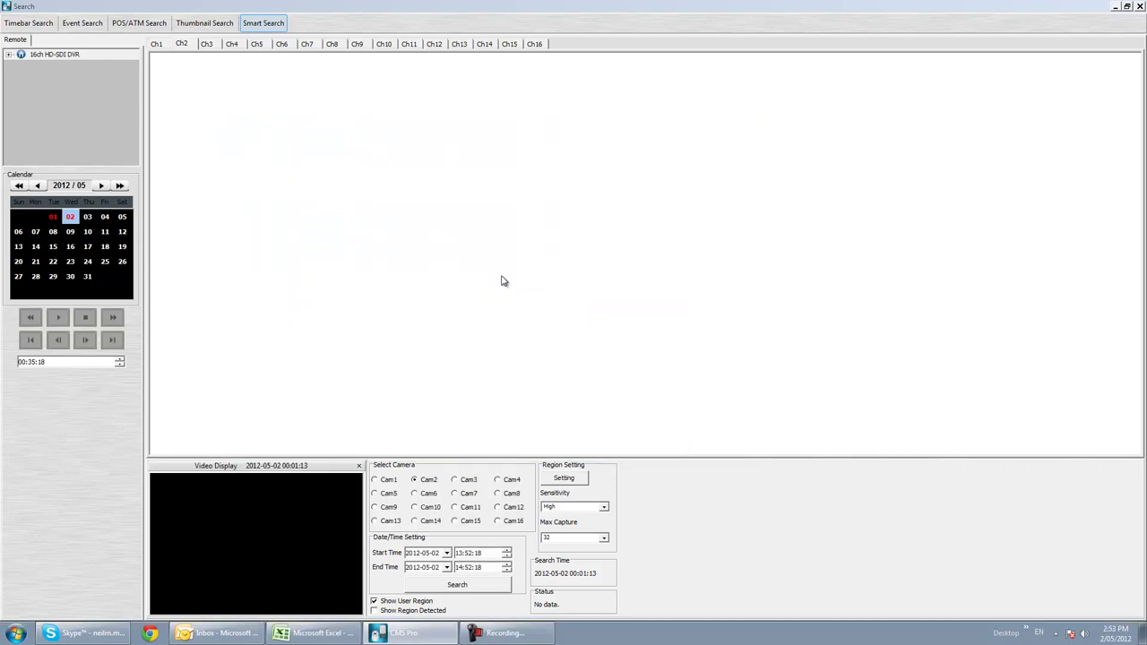
left_click(463, 554)
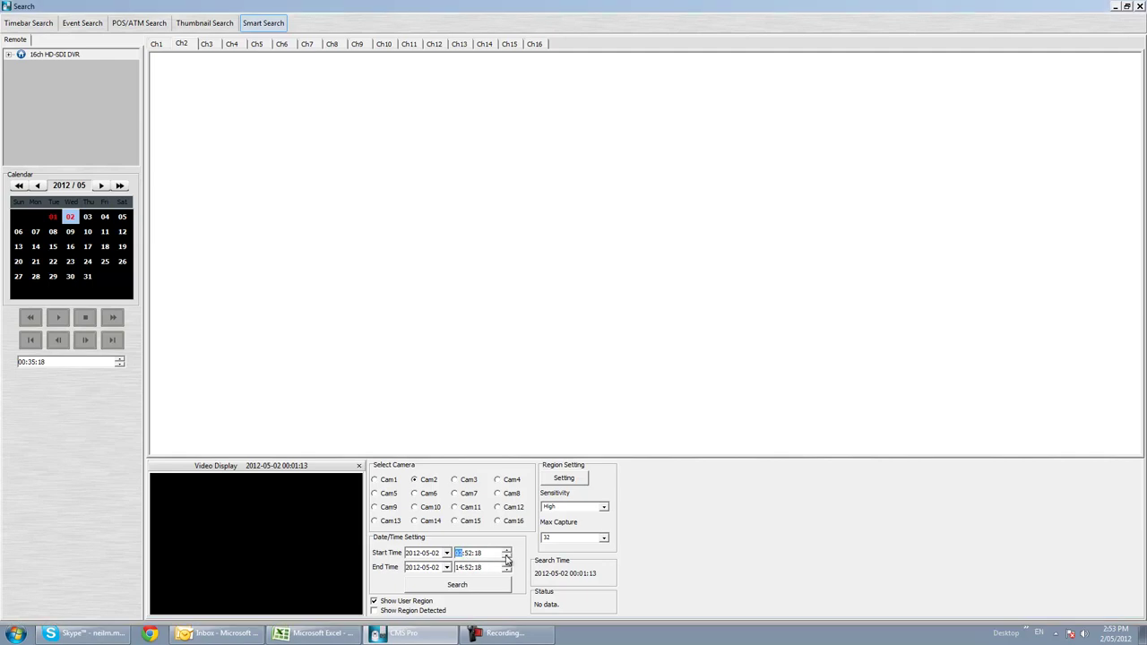
left_click(506, 553)
left_click(468, 554)
left_click(481, 557)
left_click(472, 568)
left_click(460, 567)
type("01")
left_click(457, 584)
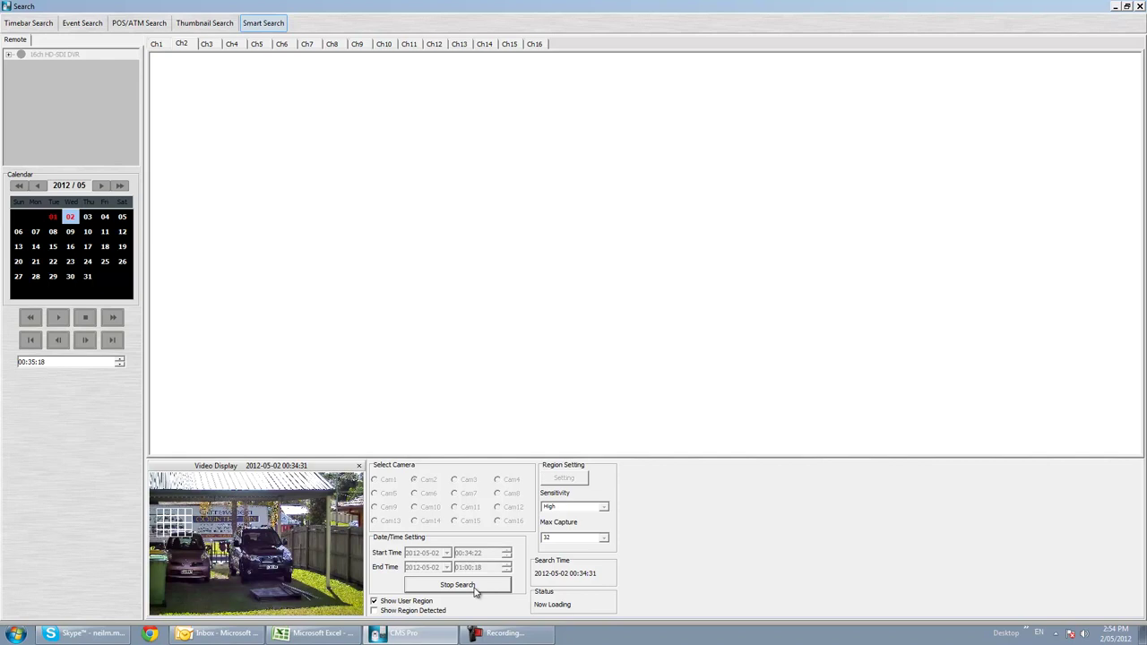
- Float the Video Display panel as a larger window while the Cam2 search runs
left_click_drag(324, 465, 736, 186)
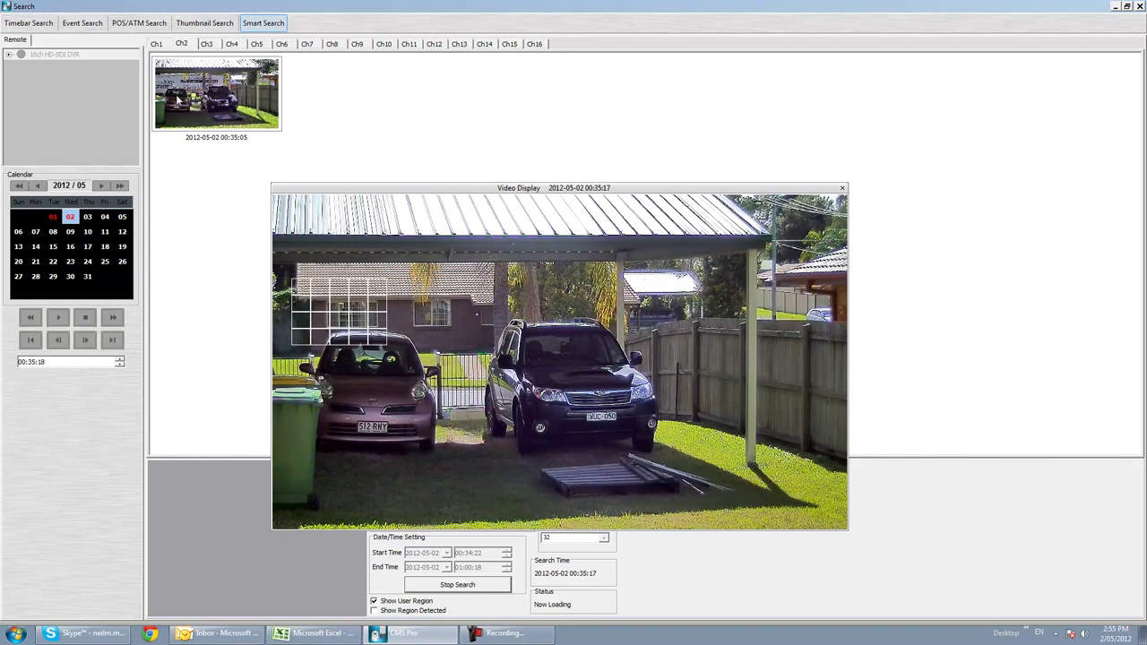
- Redock the playback, stop the smart search, and play the 00:35:05 Cam2 match
double_click(770, 190)
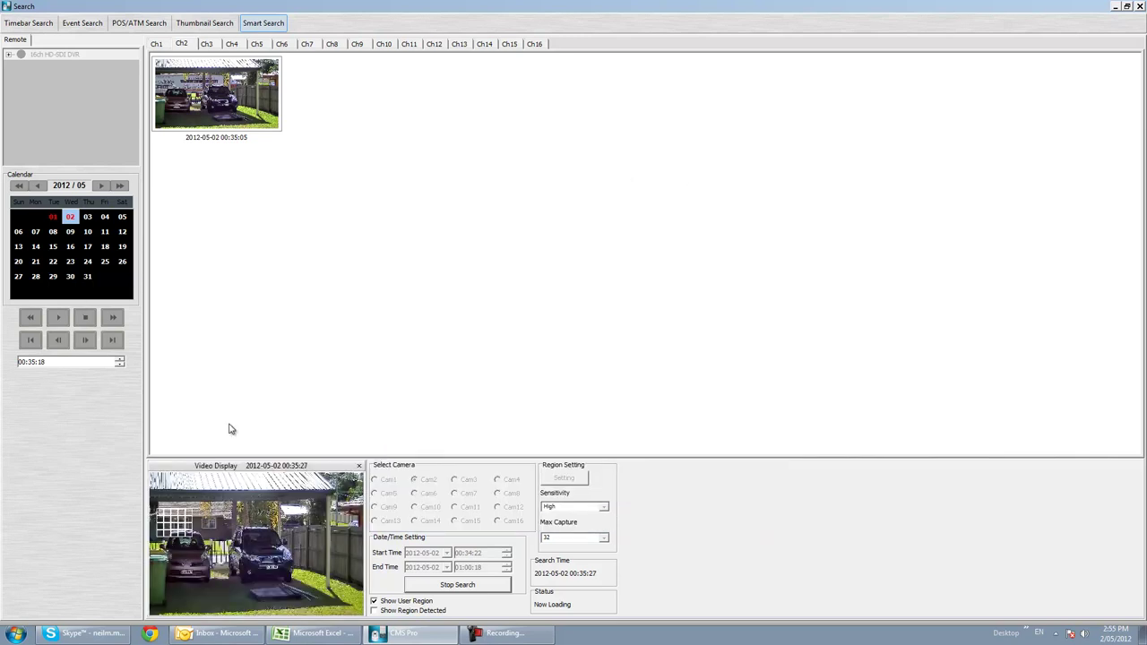
left_click(445, 584)
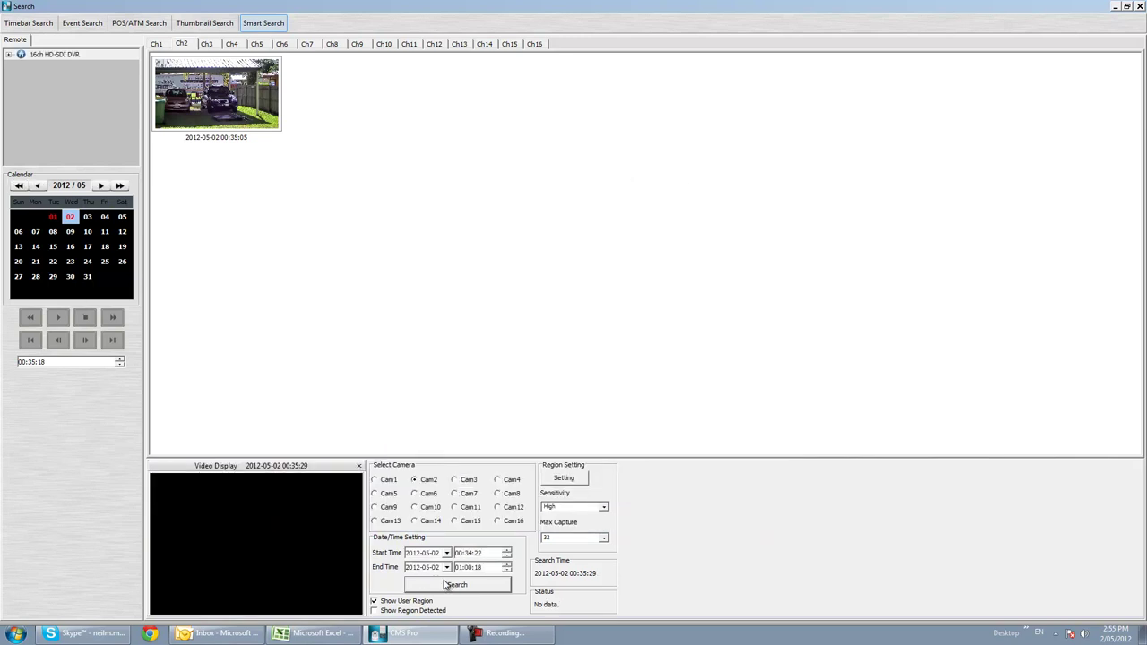
double_click(235, 120)
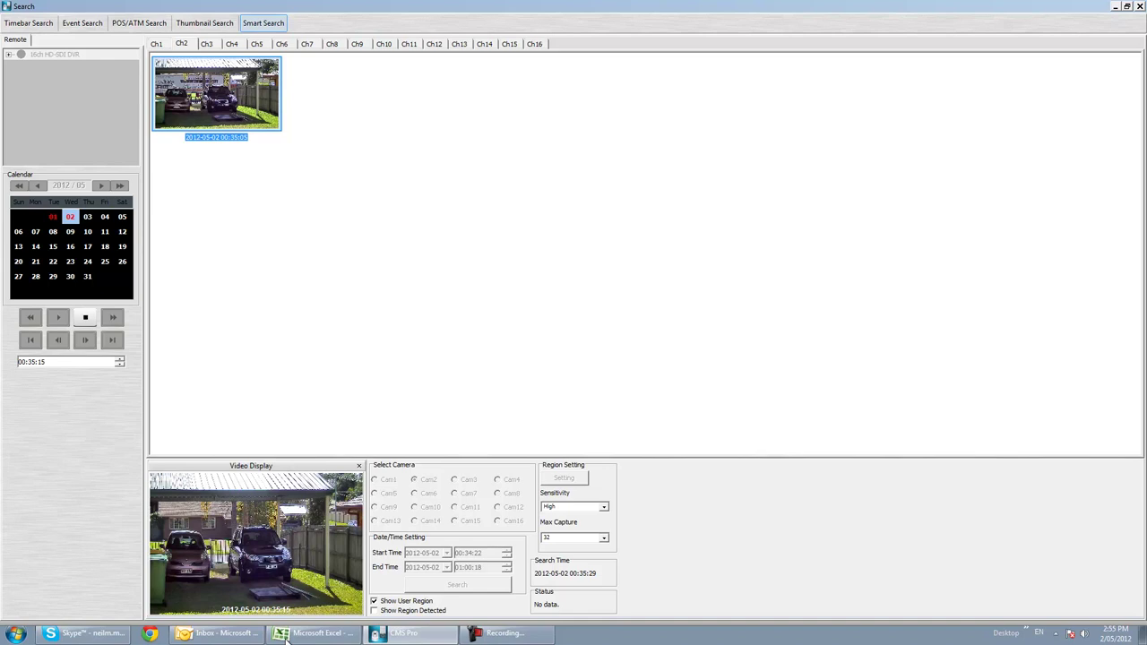
- Review the enlarged clip, stop it at 00:35:12, redock it, and switch to Event Search
double_click(278, 465)
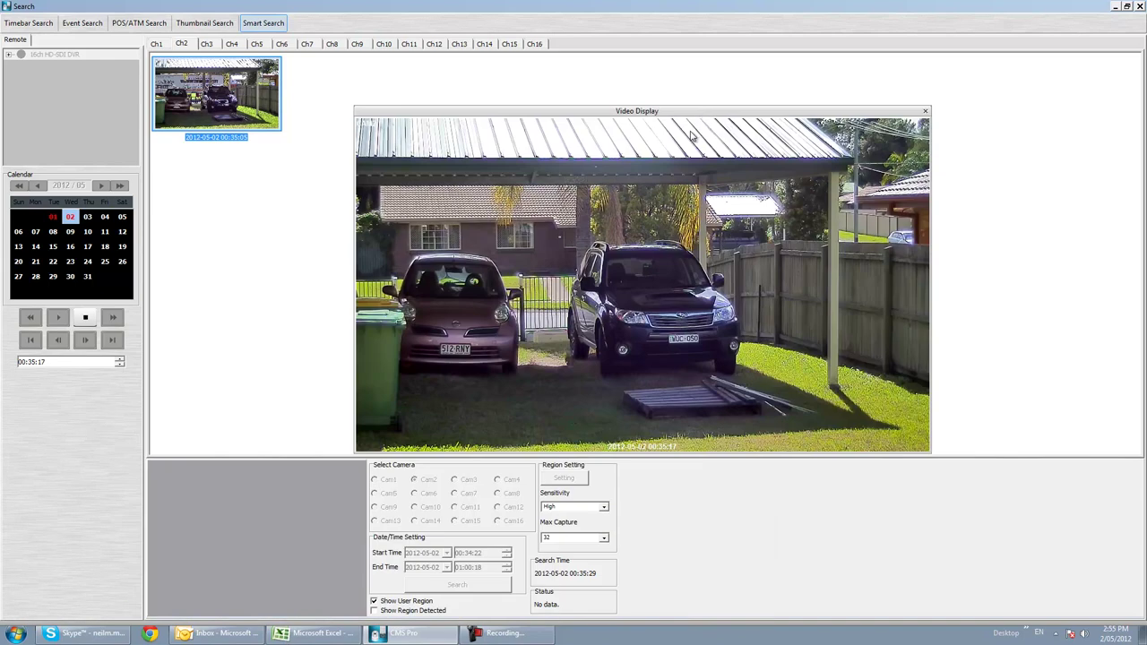
left_click(80, 321)
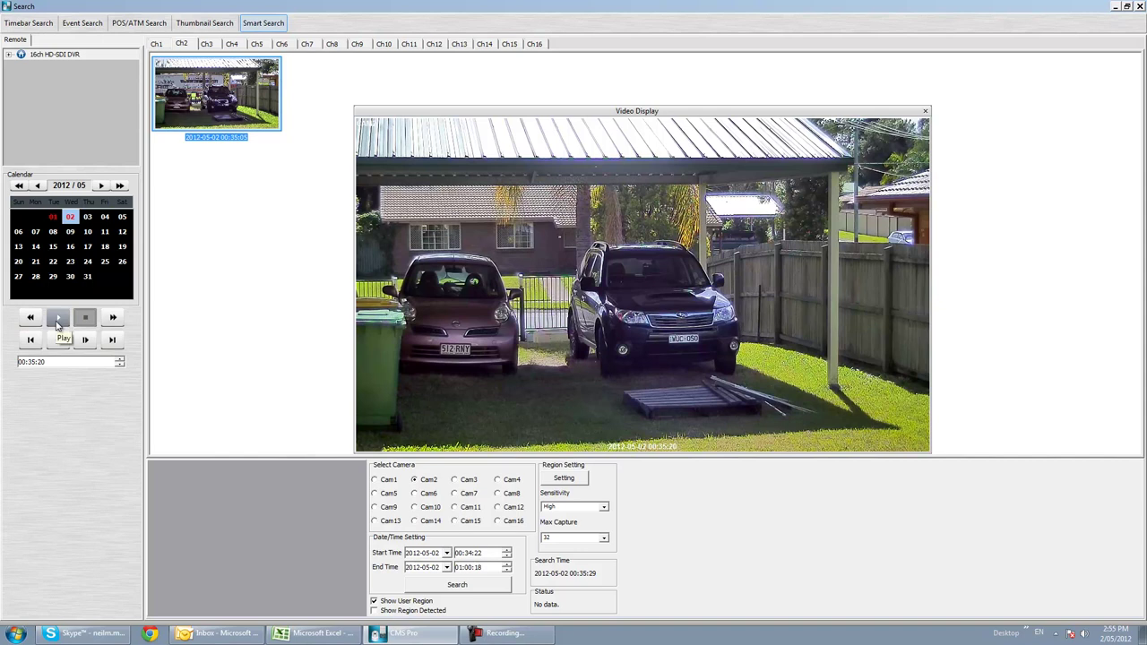
left_click(57, 320)
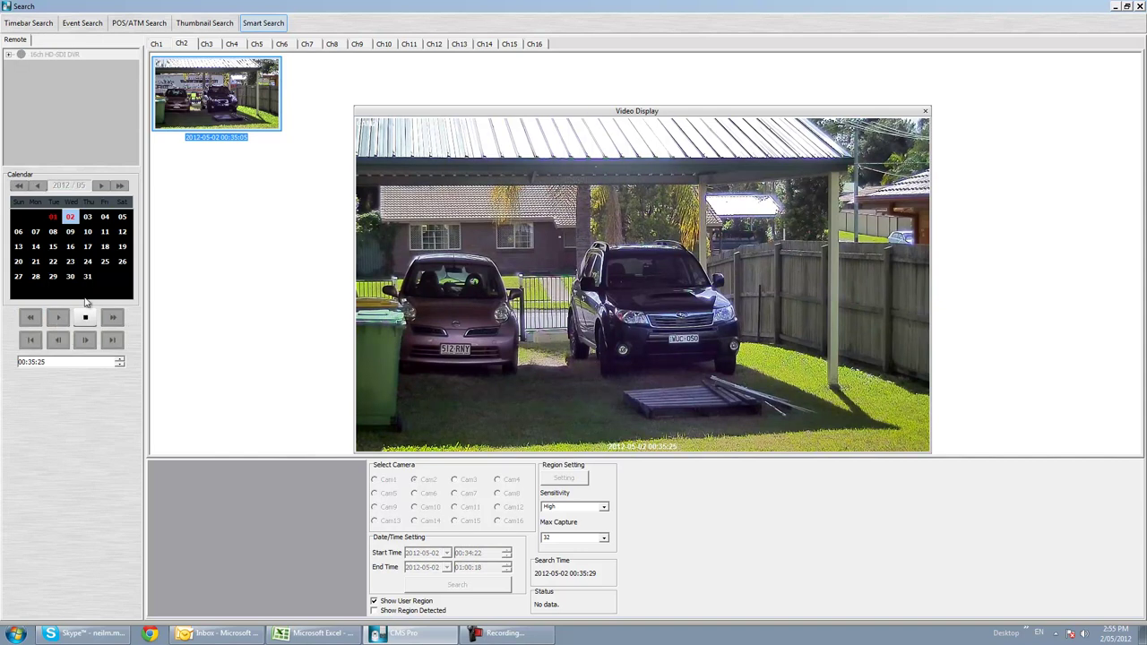
left_click(85, 318)
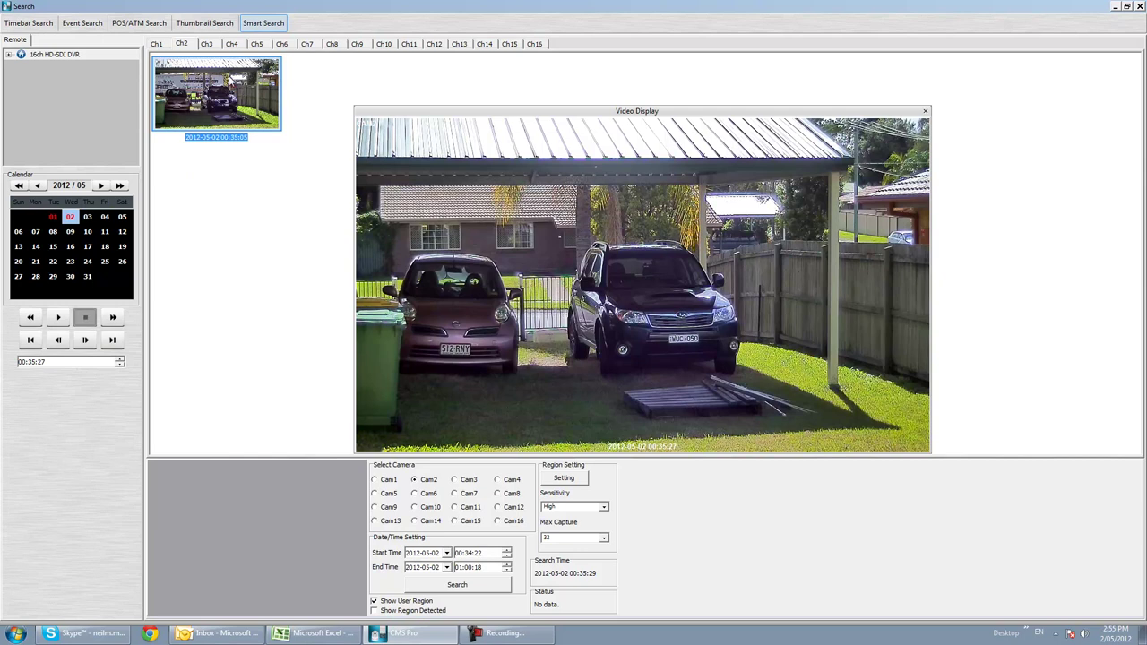
left_click(57, 317)
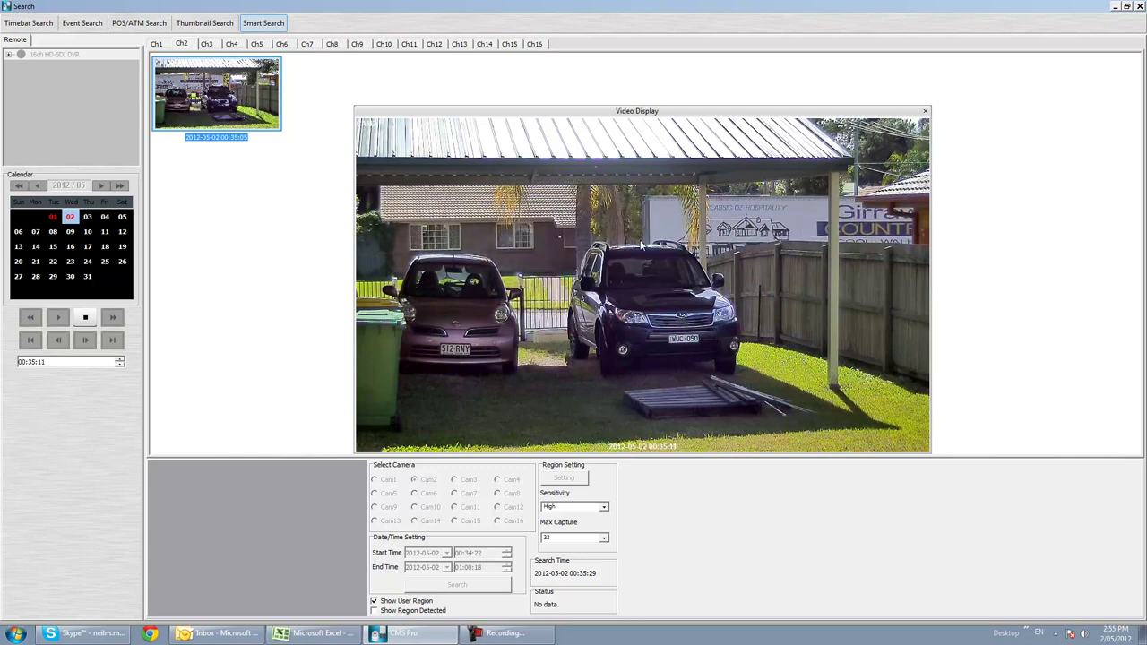
left_click(85, 317)
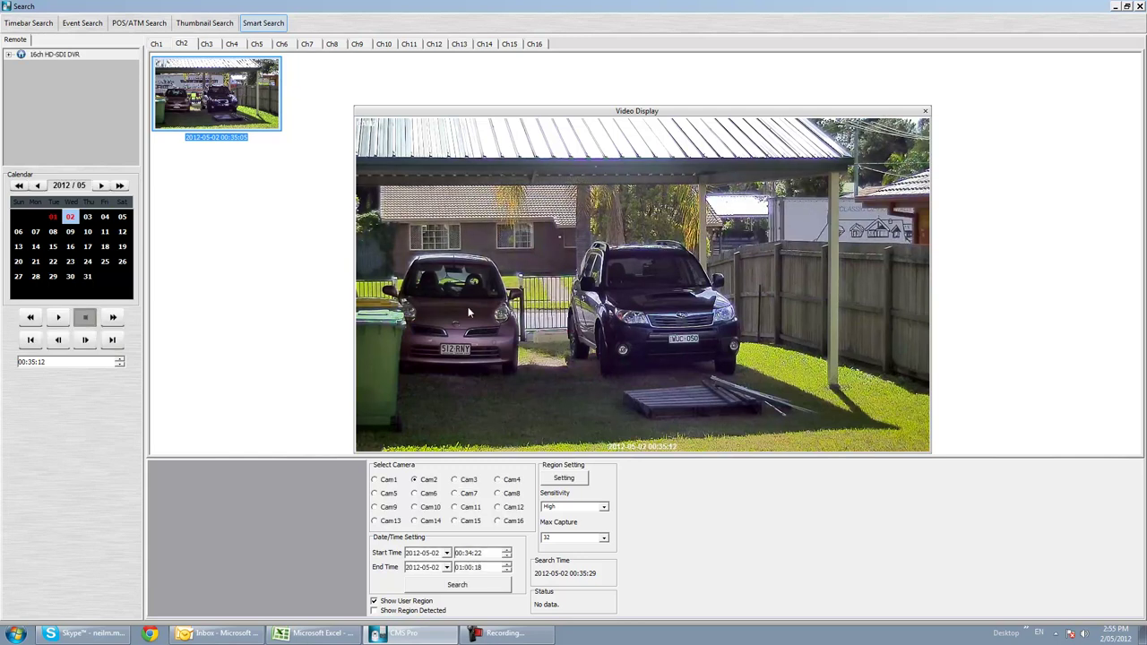
double_click(887, 111)
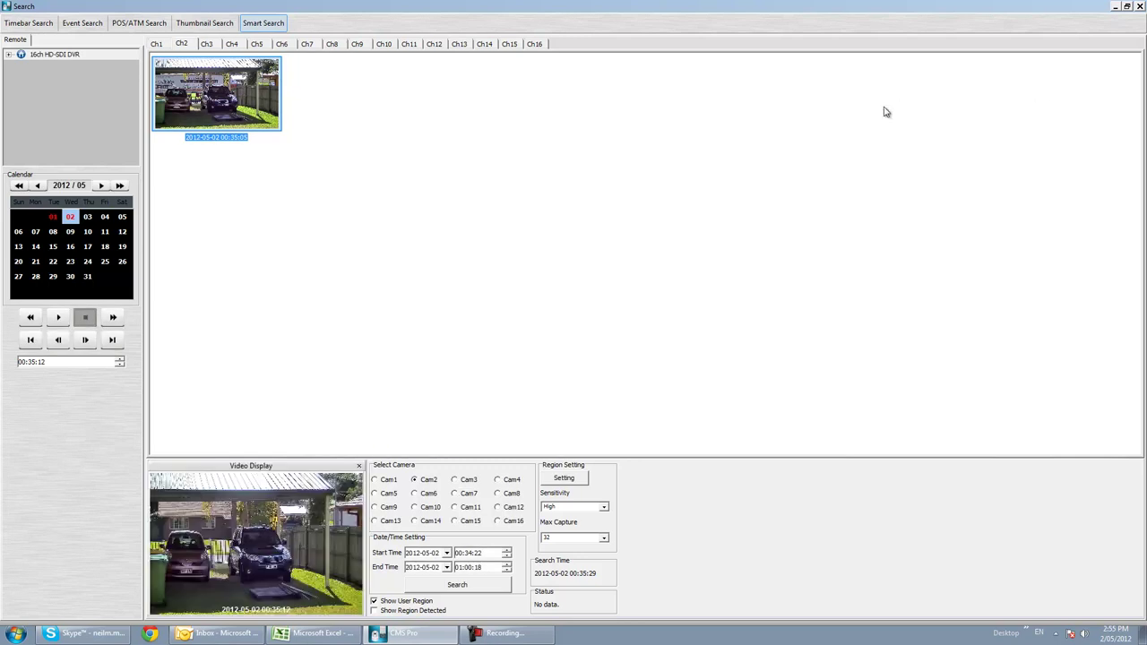
left_click(81, 22)
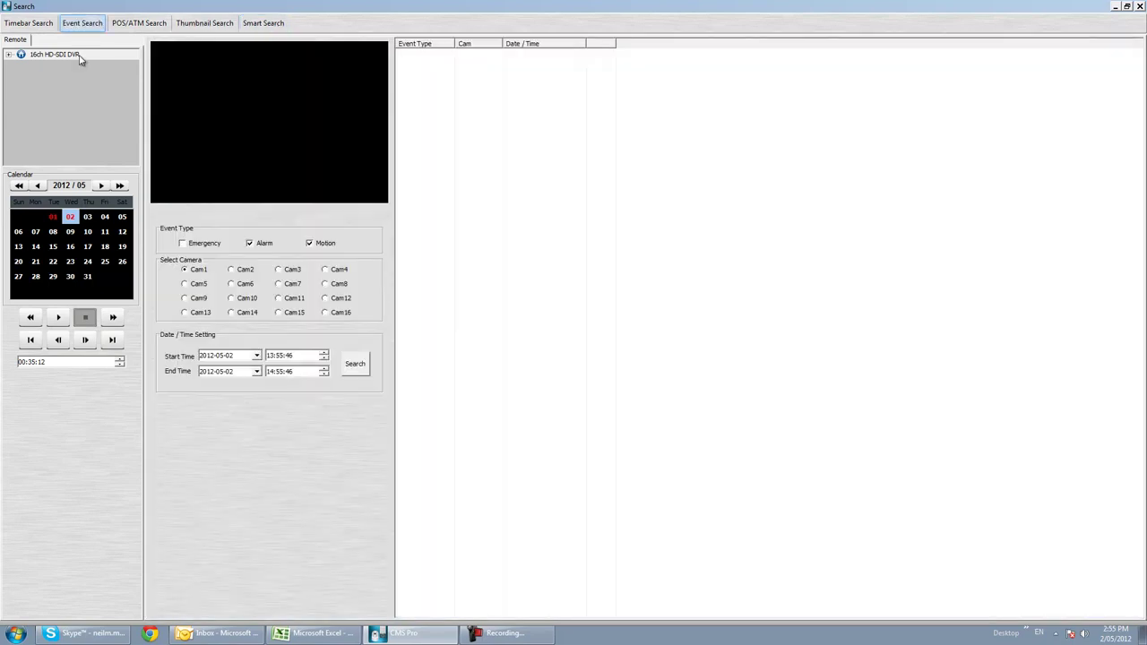
- Search Cam2 events from 00:32:46 to 00:55:46, listing 16 motion events
left_click(232, 271)
left_click(324, 360)
key("Left")
left_click(280, 356)
left_click(352, 376)
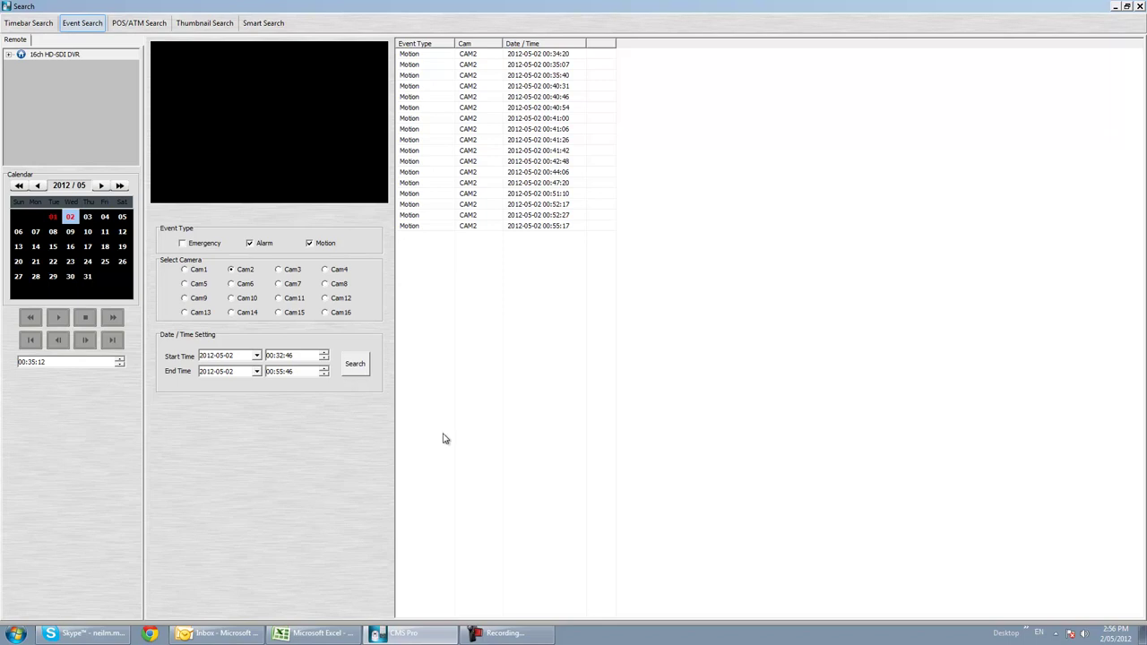
- Play the 00:35:07 motion event, compare it with 00:34:20, stop at 00:35:08, then open Timebar Search
left_click(518, 66)
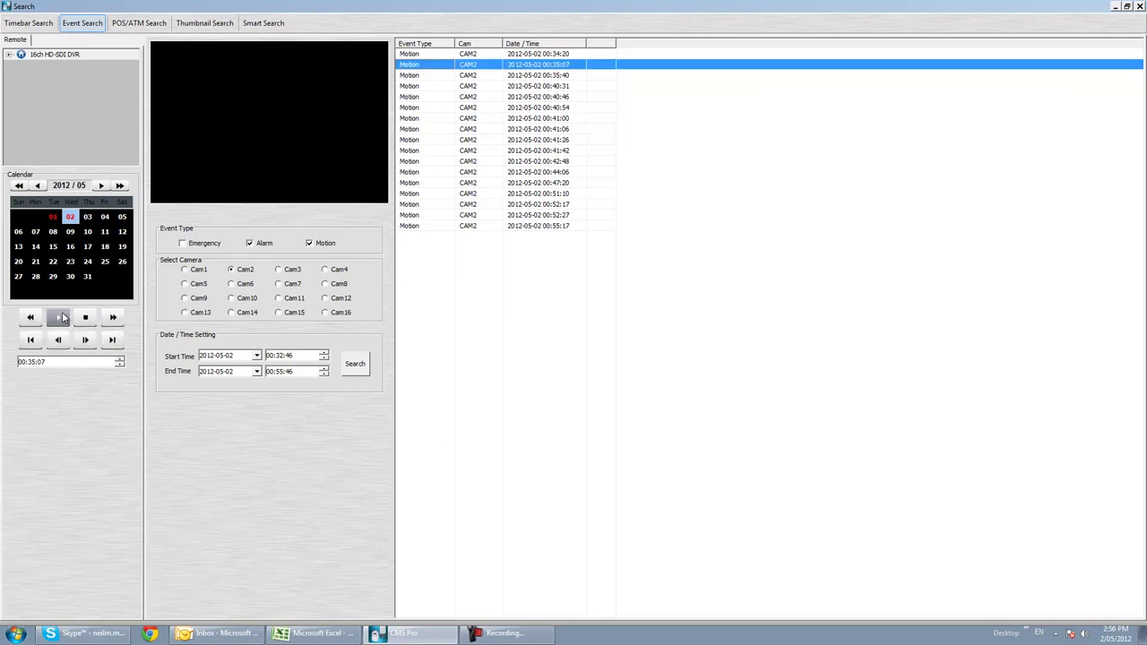
double_click(551, 69)
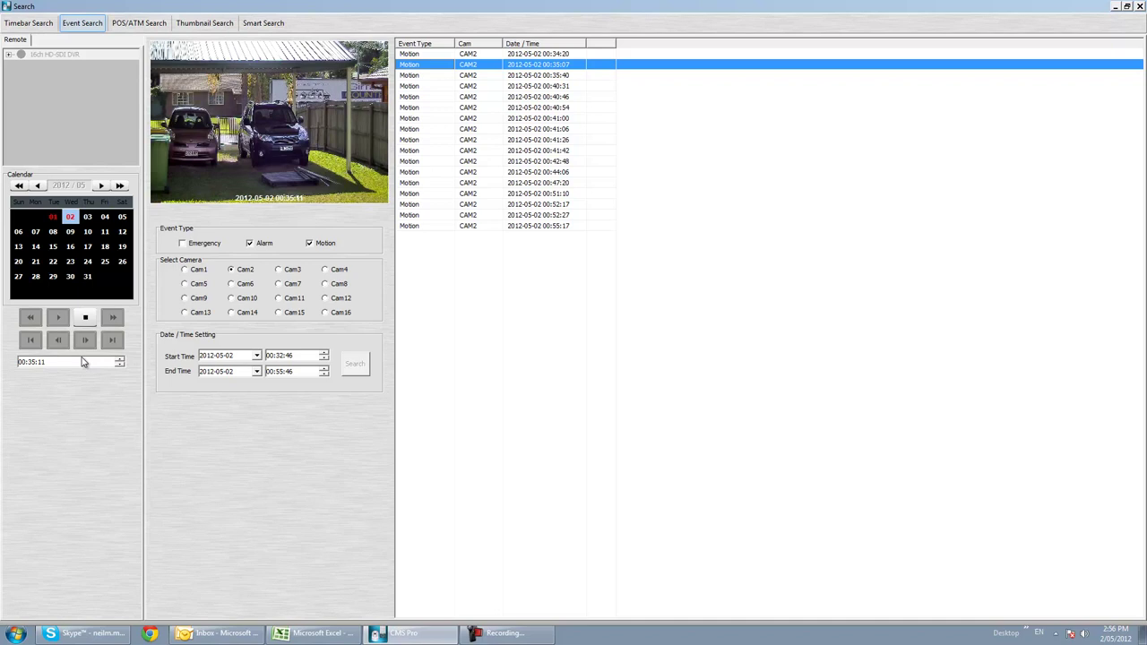
left_click(455, 54)
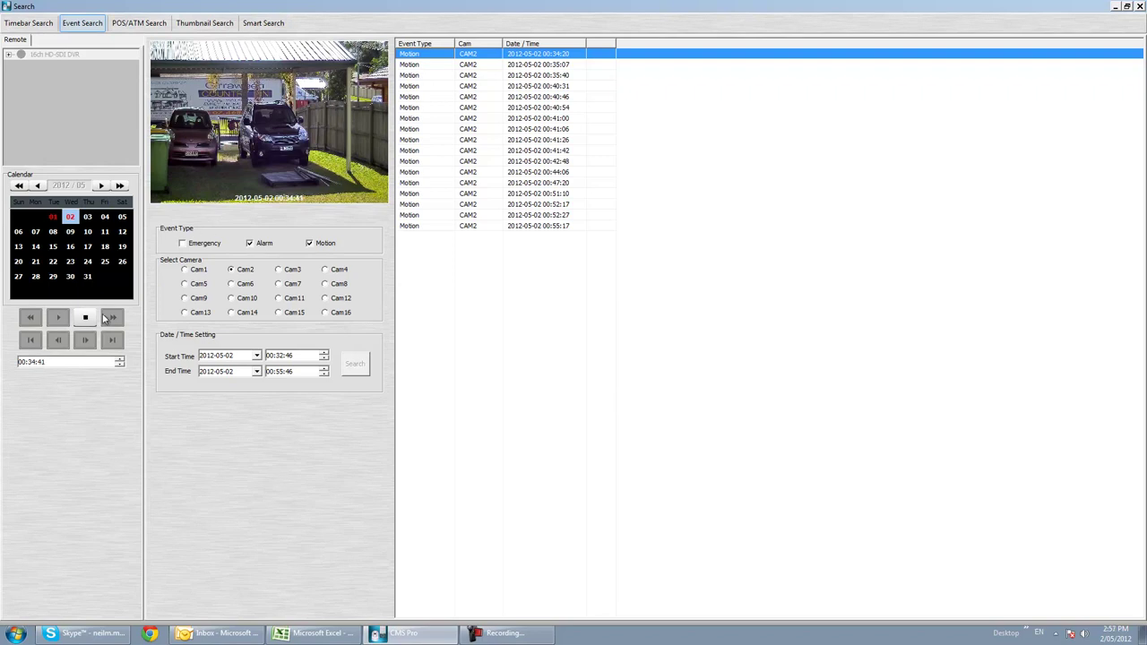
left_click(519, 66)
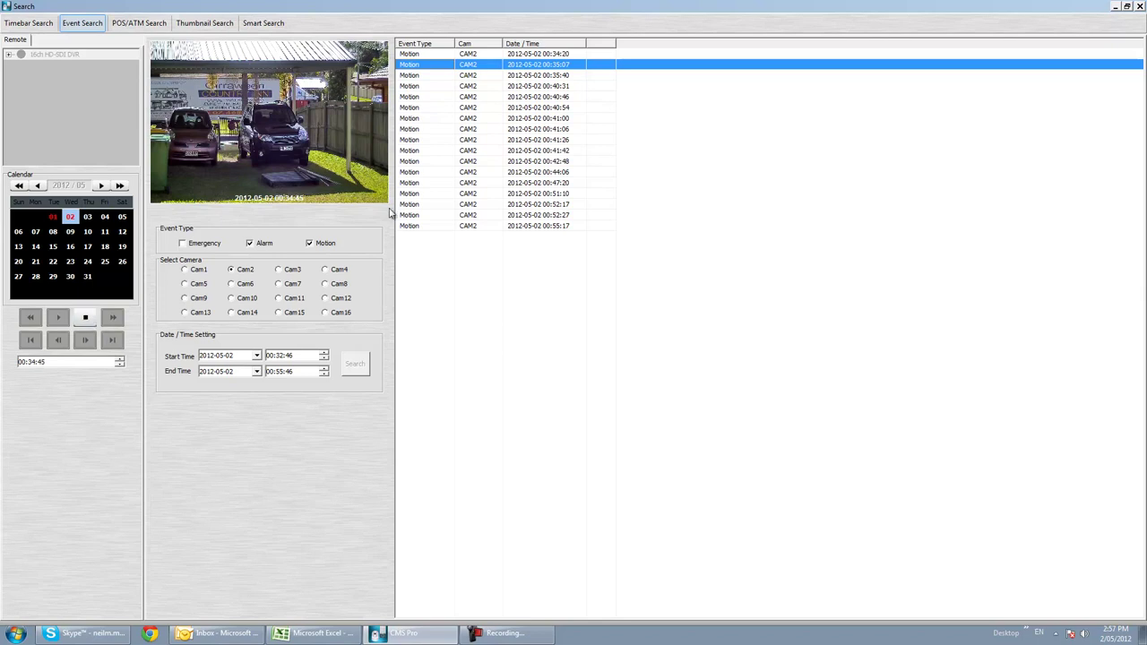
left_click(88, 321)
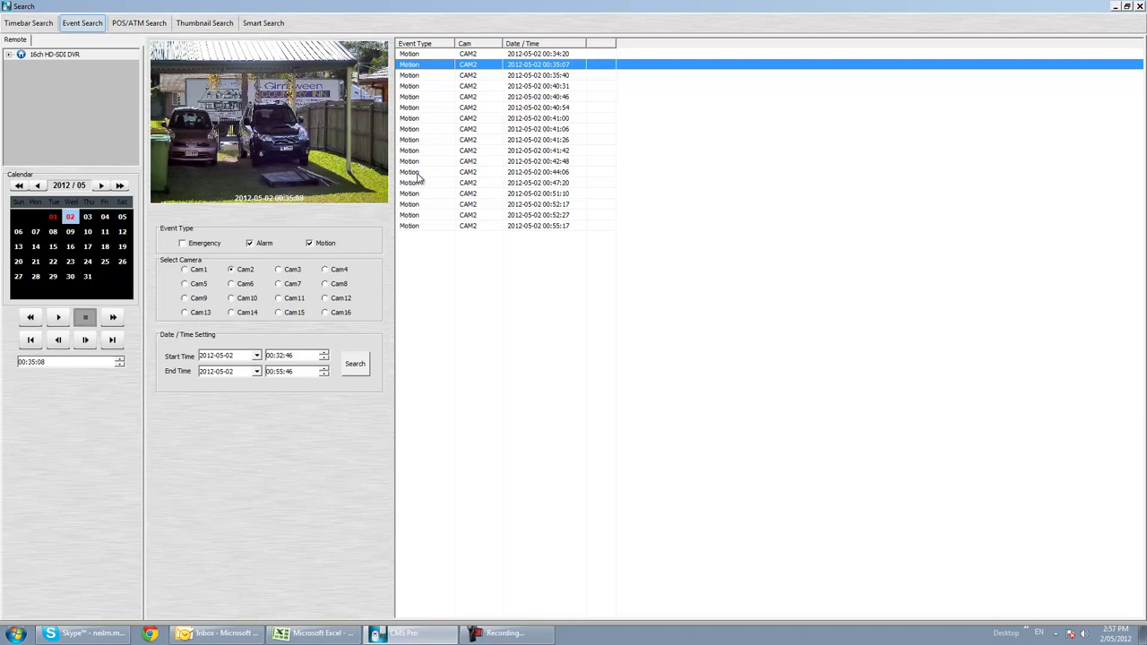
left_click(37, 19)
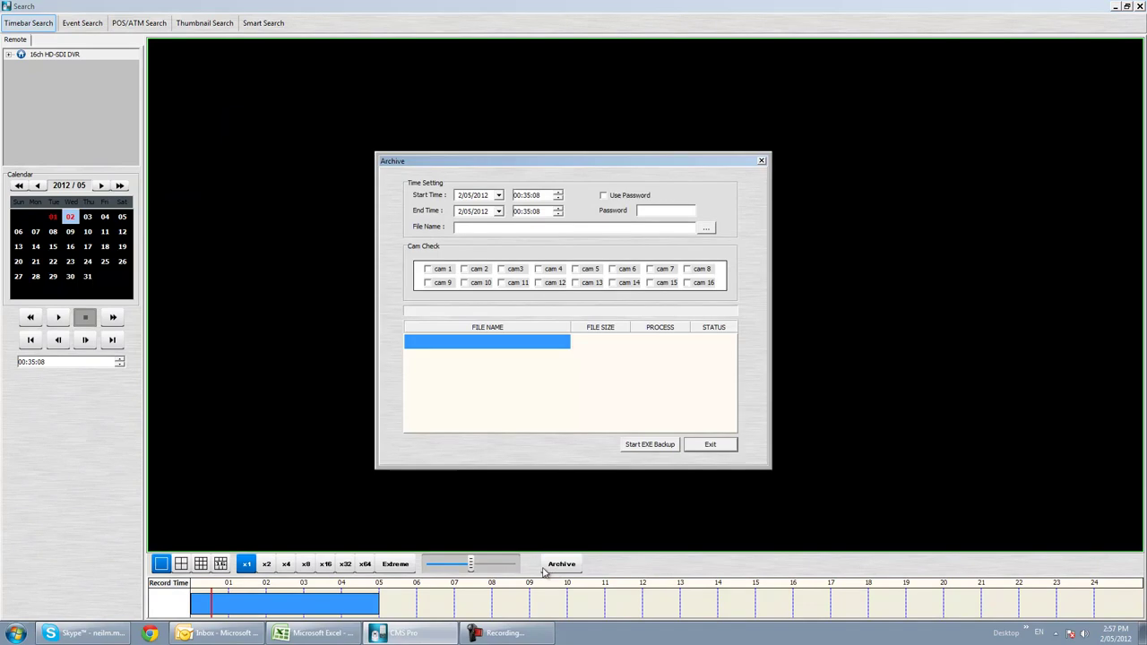
- Set the archive to cover cam 2 from 00:34:55 to 00:36:00
left_click_drag(544, 165, 457, 102)
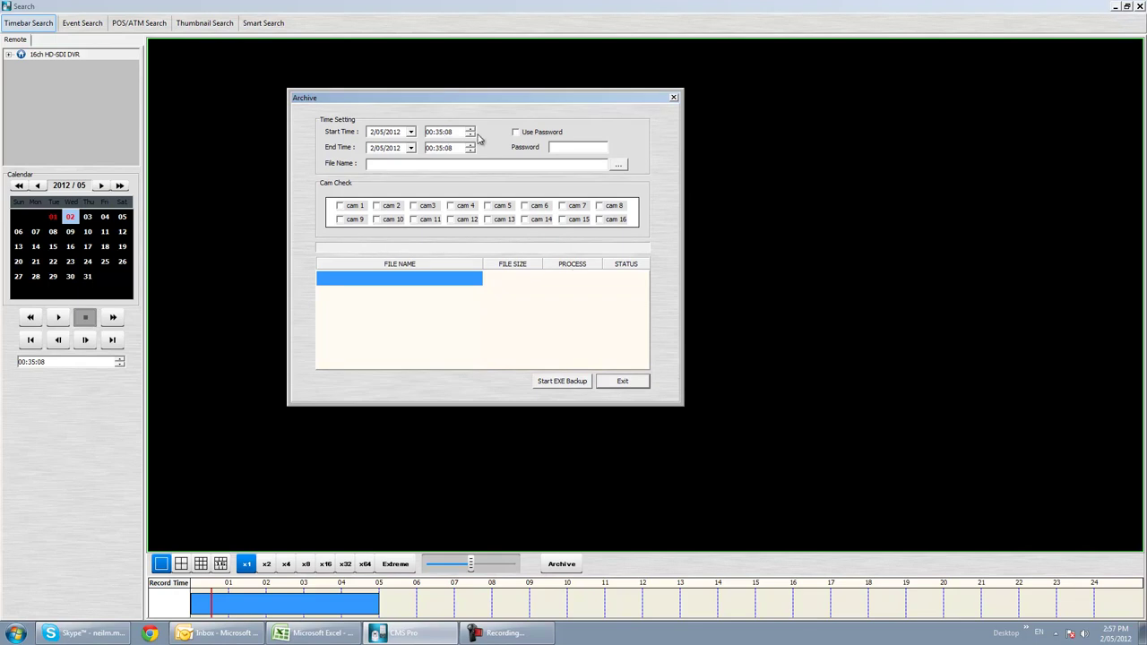
left_click(450, 133)
left_click(469, 136)
left_click(470, 135)
type("36")
left_click(377, 206)
- Attempt the EXE backup, dismiss the missing file name warning, and bring up Save As
left_click(550, 387)
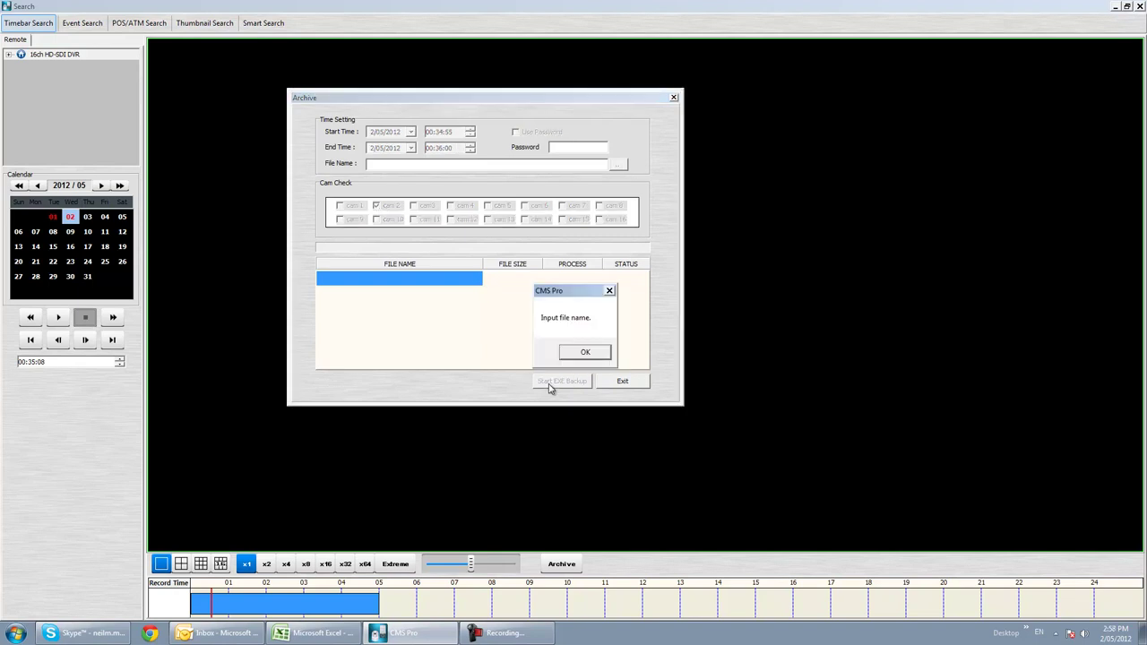
left_click(566, 355)
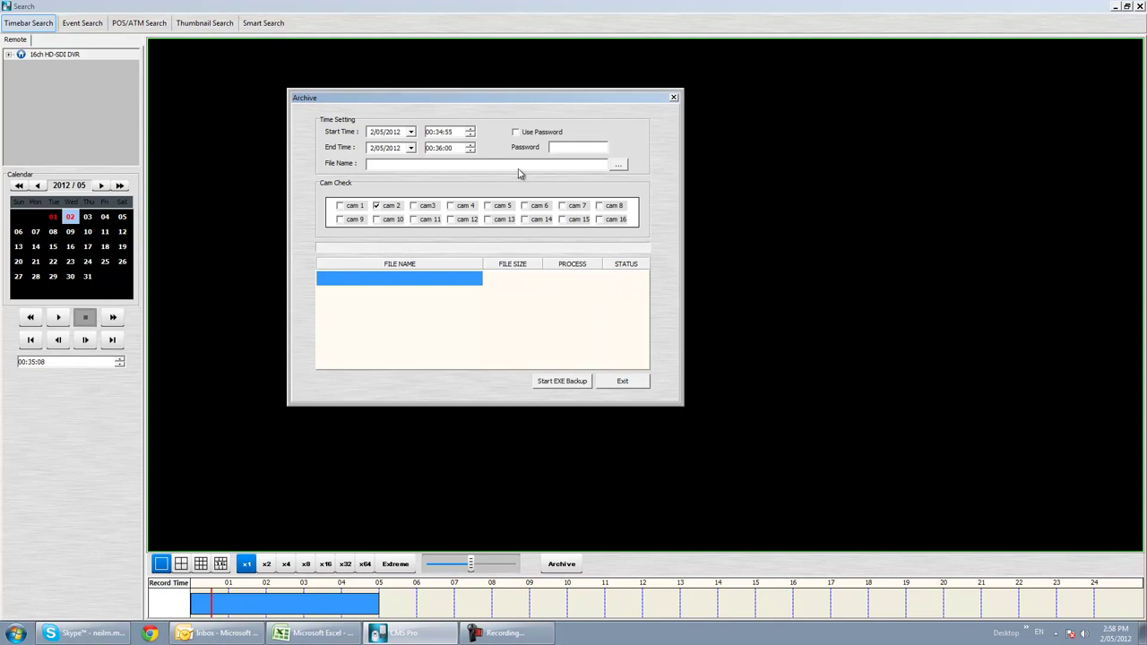
left_click(618, 167)
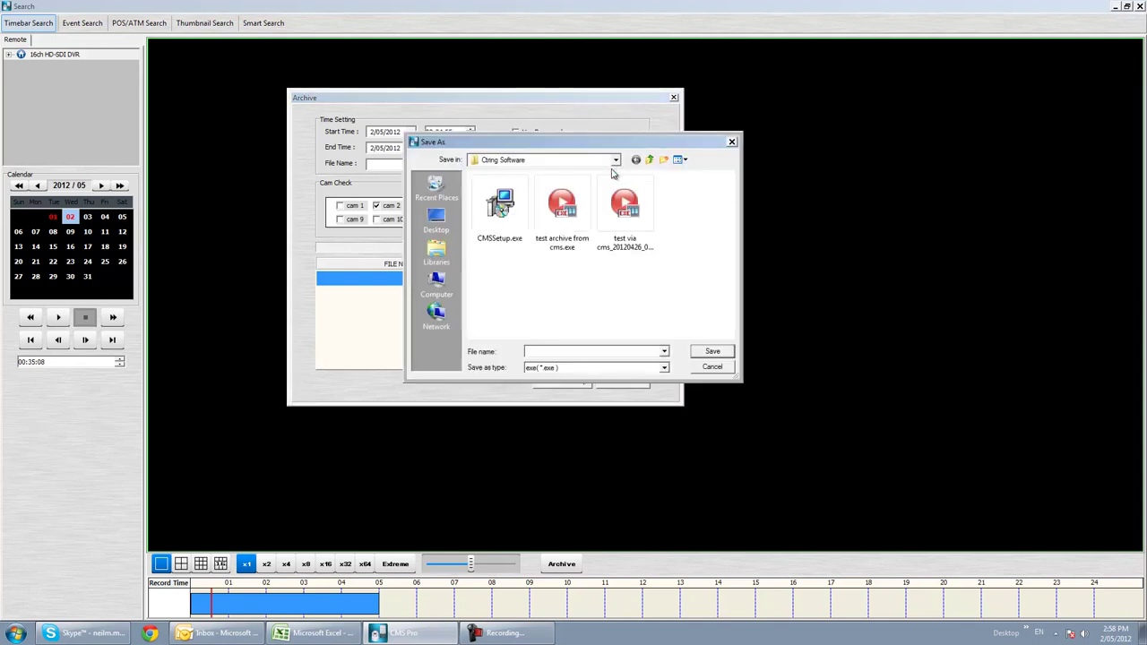
- Save the archive target as Desktop\Truck Leaving.exe with the exe (*.exe) file type
left_click(436, 285)
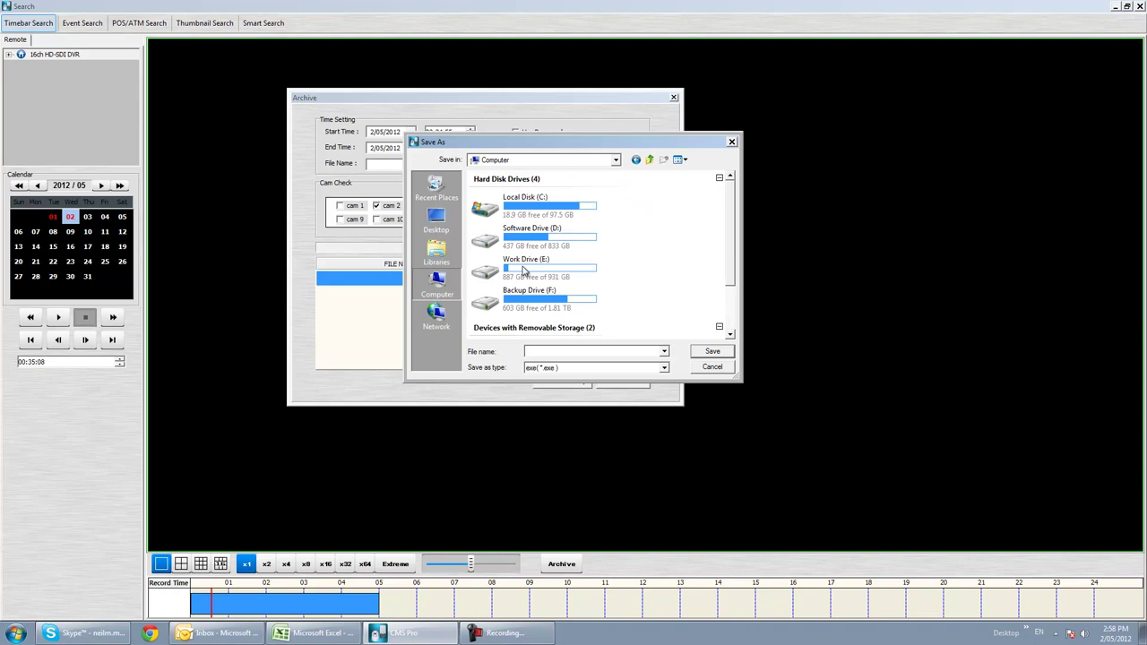
left_click(437, 220)
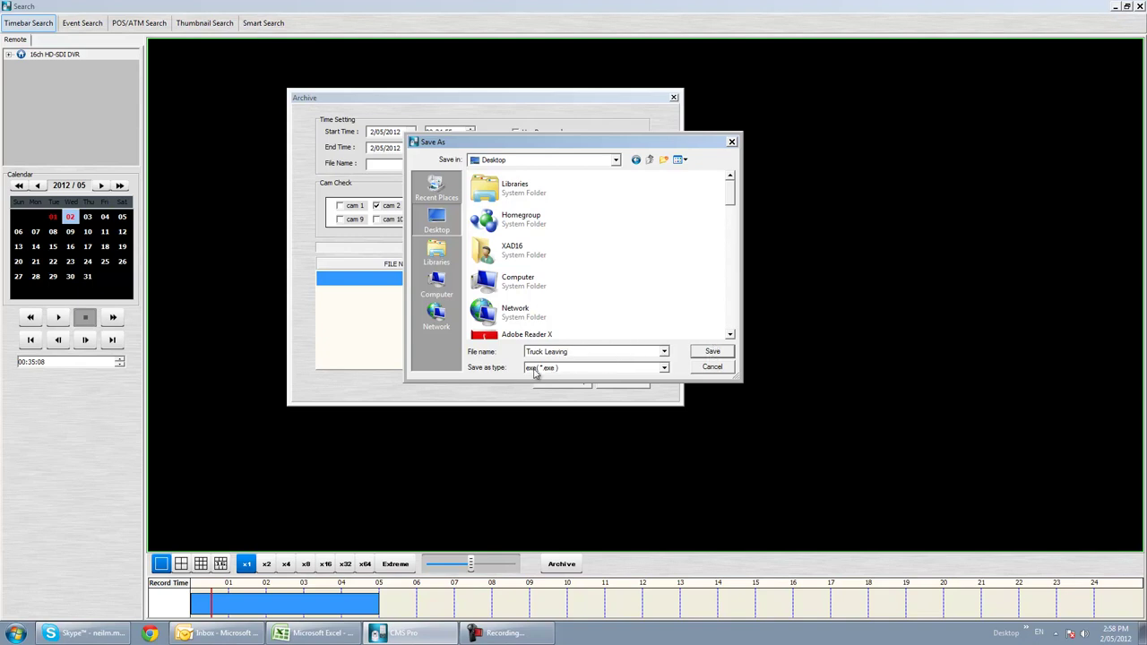
left_click(666, 370)
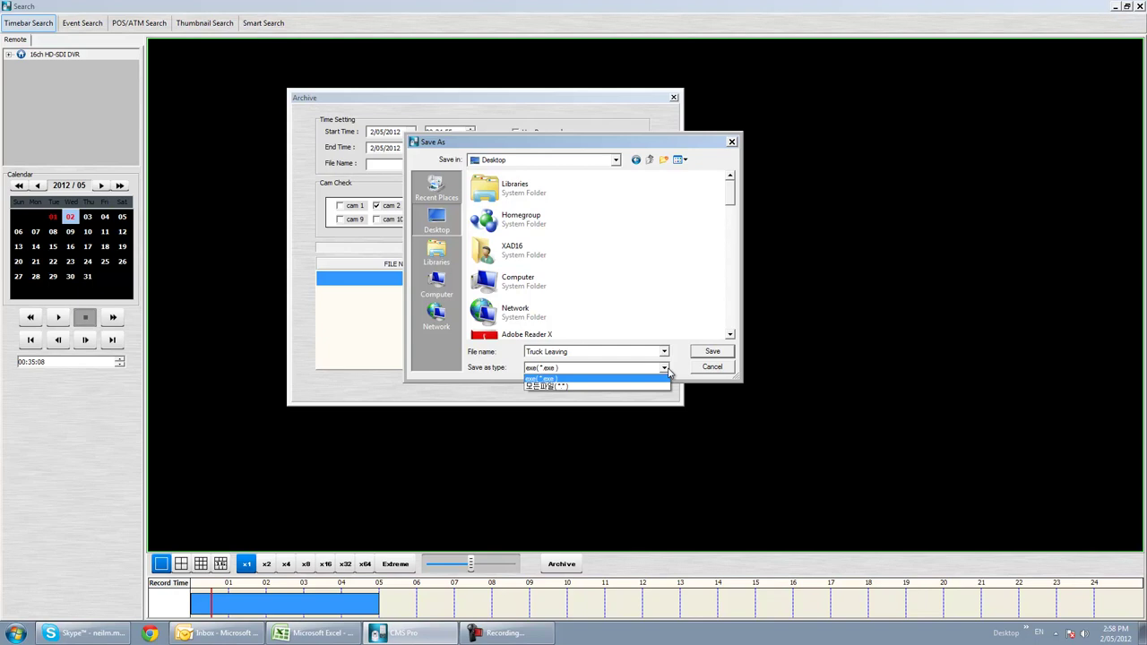
left_click(666, 371)
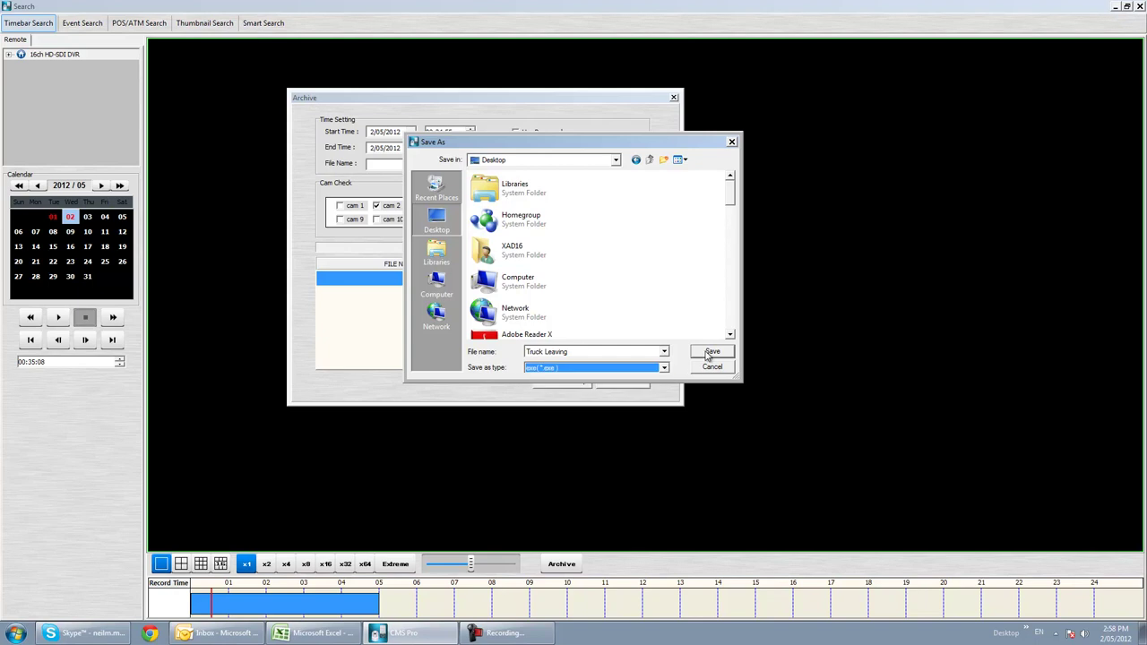
left_click(710, 352)
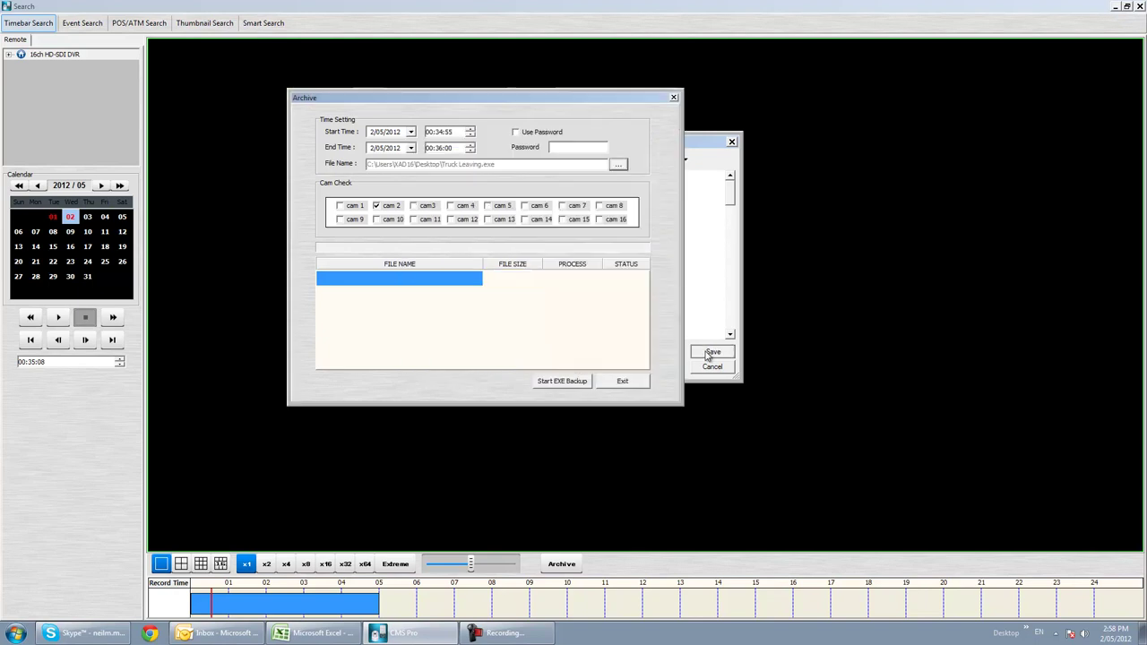
- Run the EXE backup until Truck Leaving.exe completes at 18155 KB
left_click(573, 384)
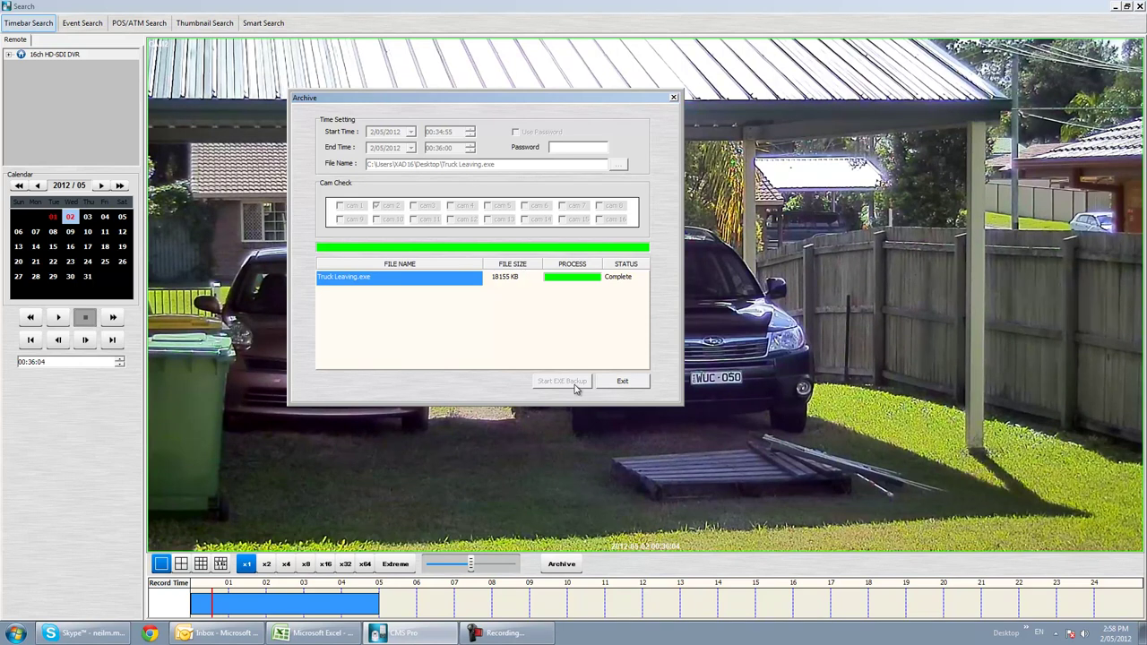
- Close the Archive dialog and play camera 2 from 00:35
left_click(620, 383)
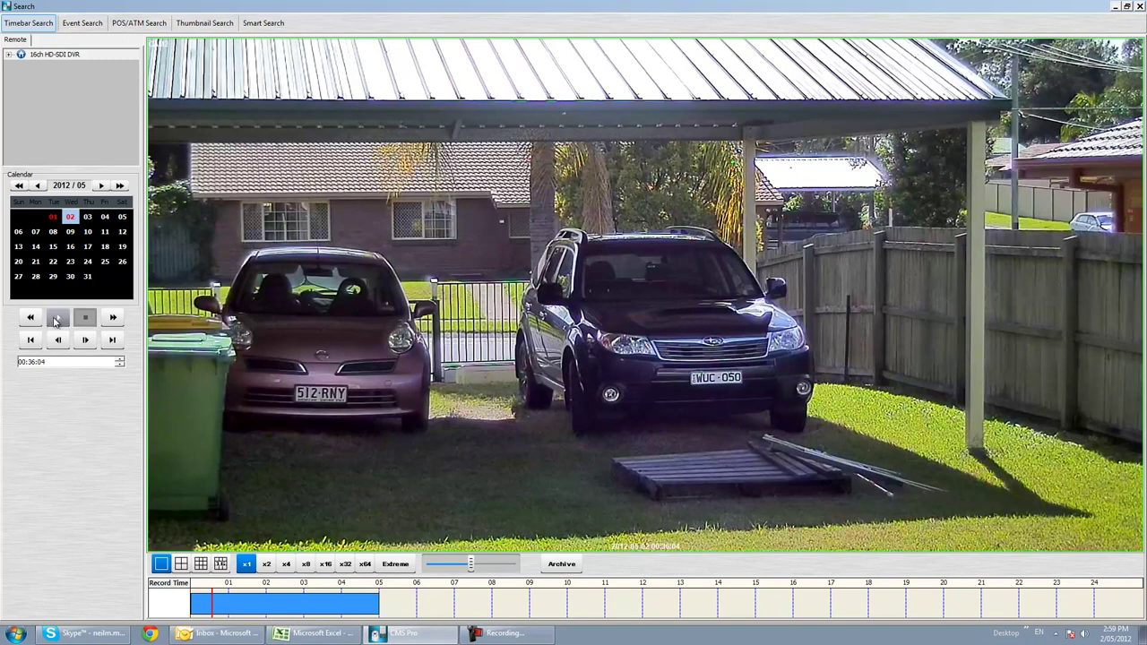
left_click(36, 365)
left_click(121, 366)
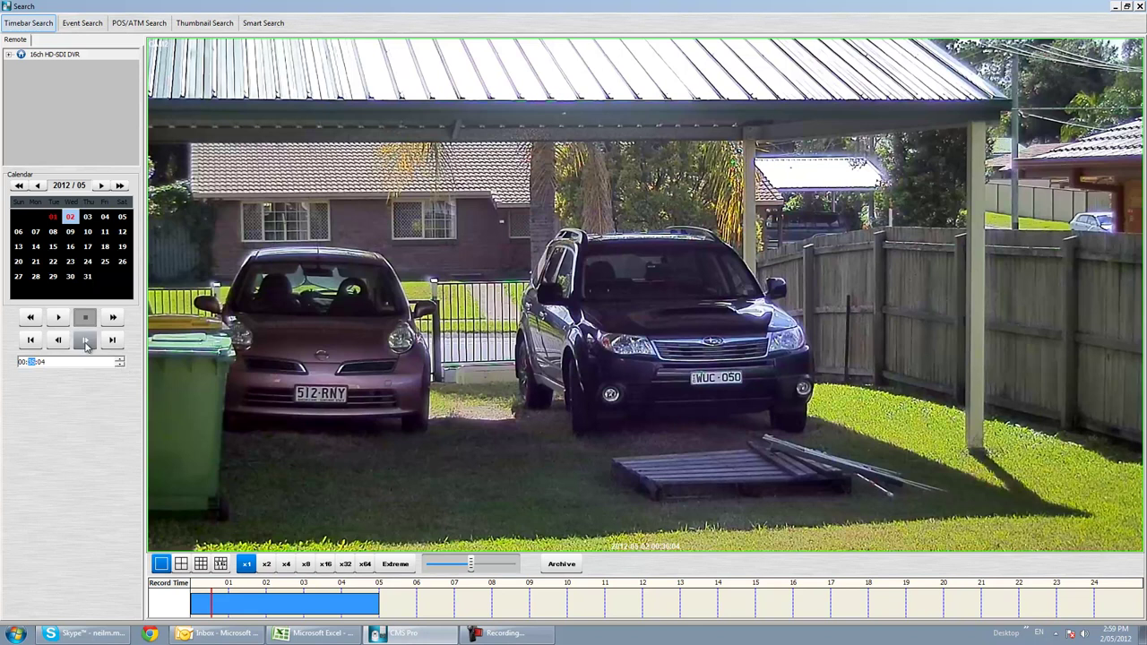
left_click(58, 317)
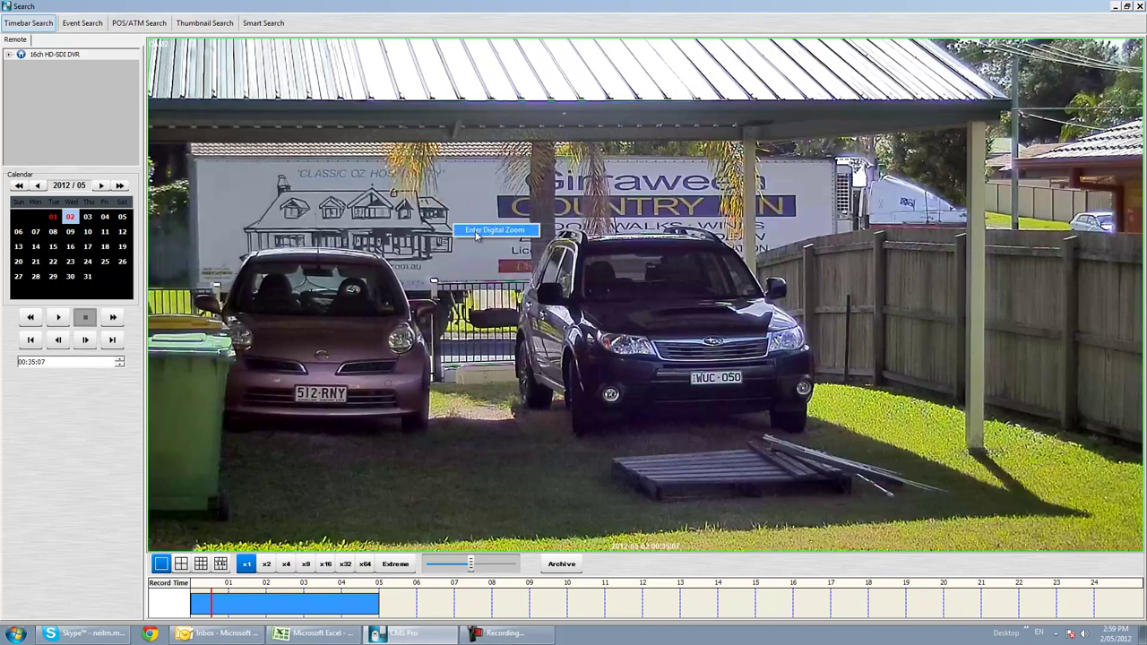
- Turn on digital zoom, zoom out to show the whole carport, and replay from 00:35
left_click(477, 233)
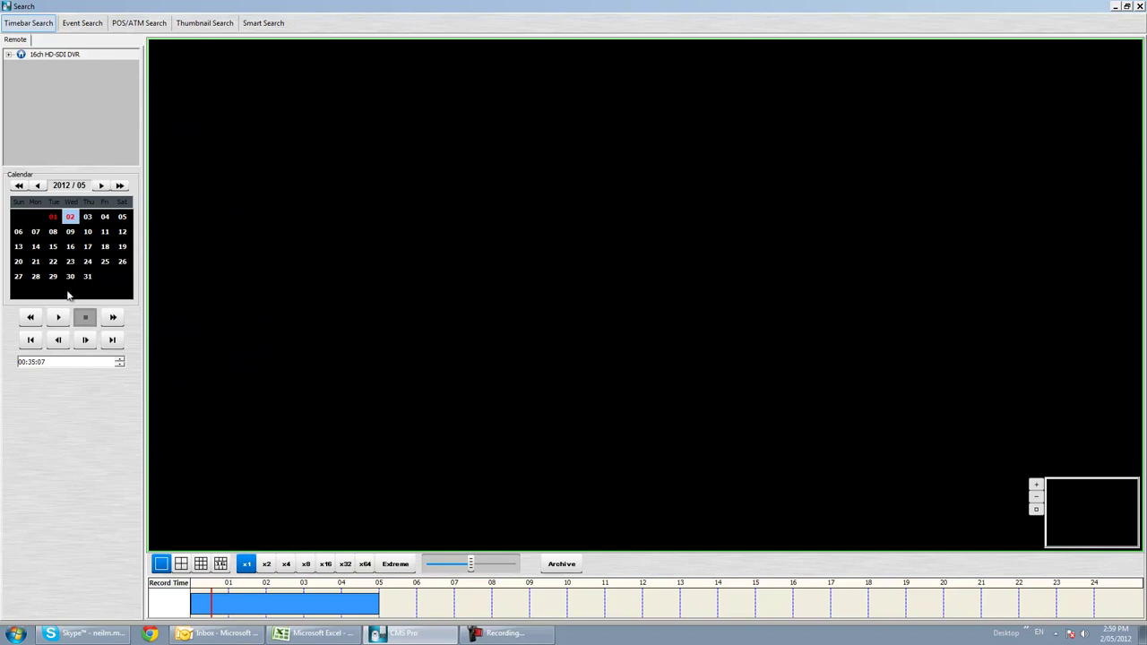
left_click(58, 317)
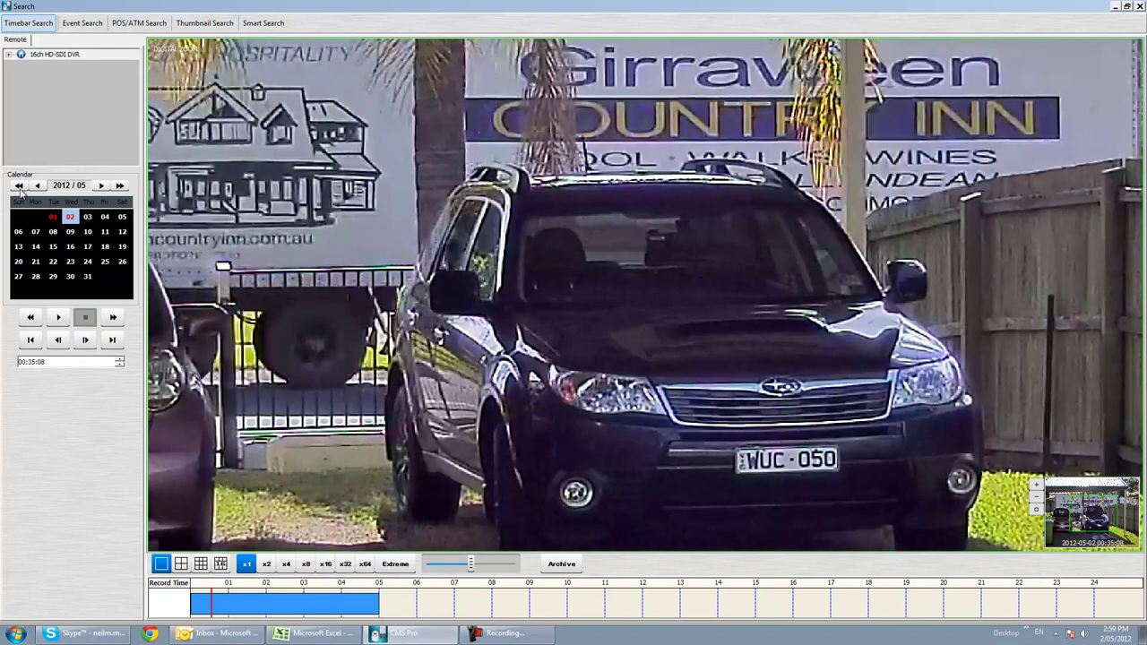
left_click(58, 317)
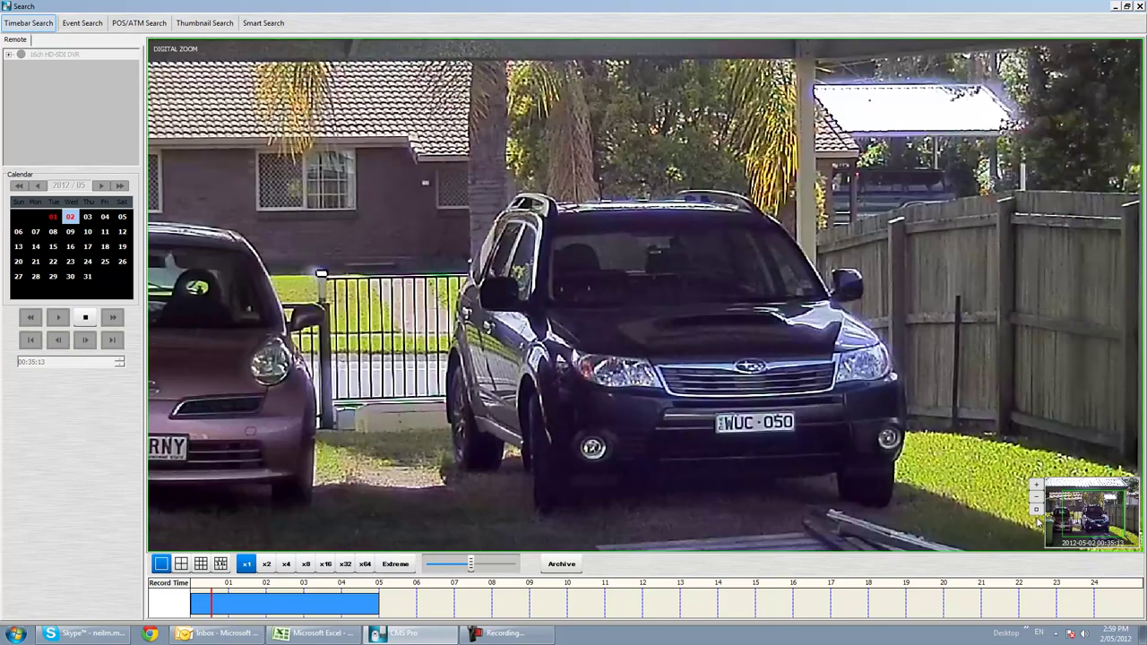
left_click(1037, 497)
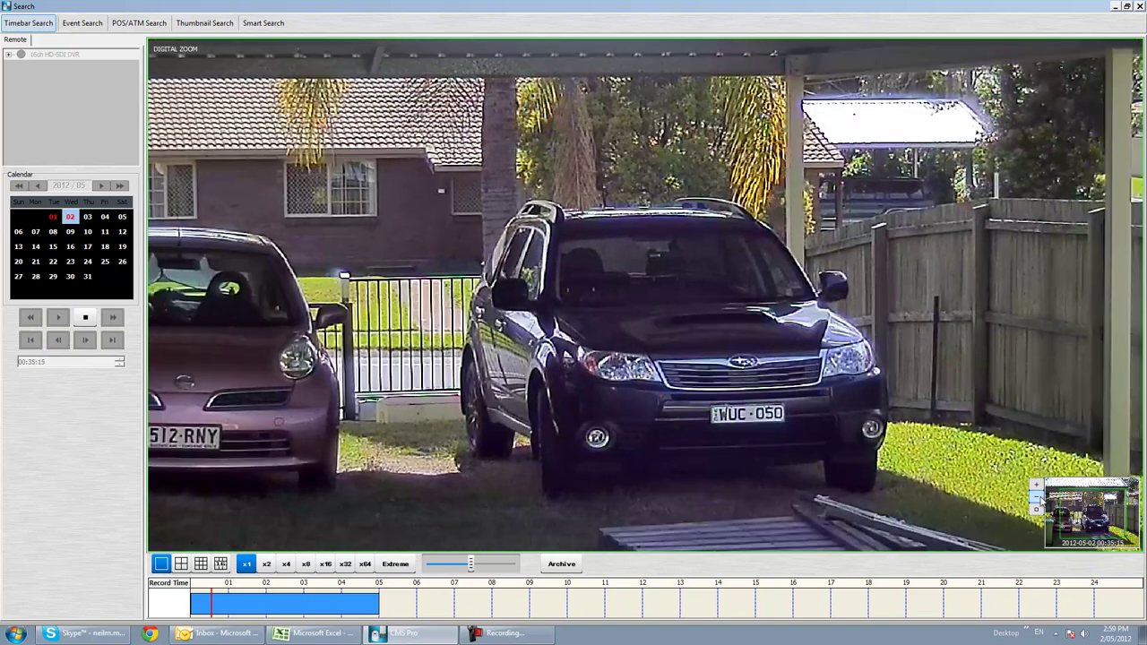
left_click(1037, 497)
left_click(1036, 497)
left_click(1036, 497)
left_click(1036, 498)
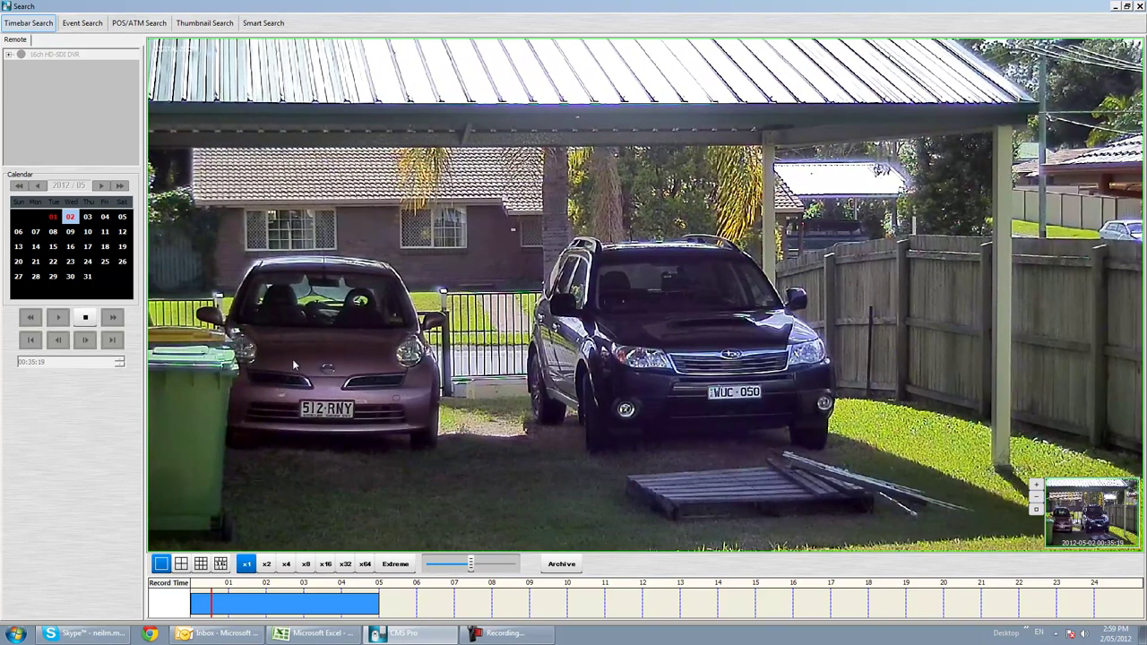
left_click(85, 317)
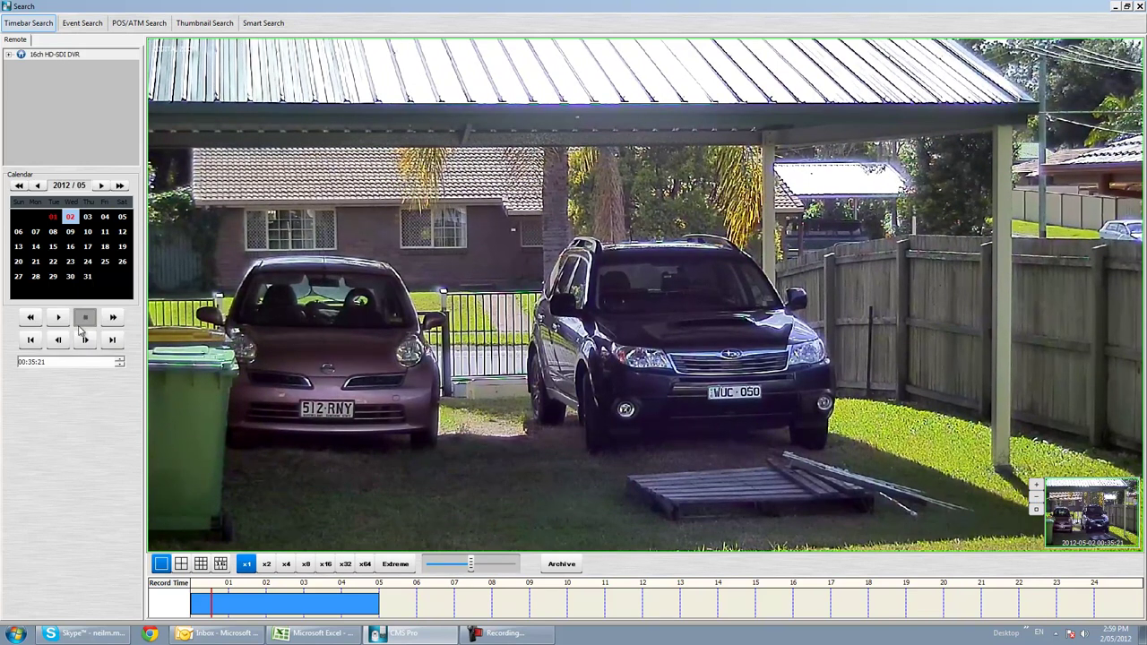
left_click(40, 362)
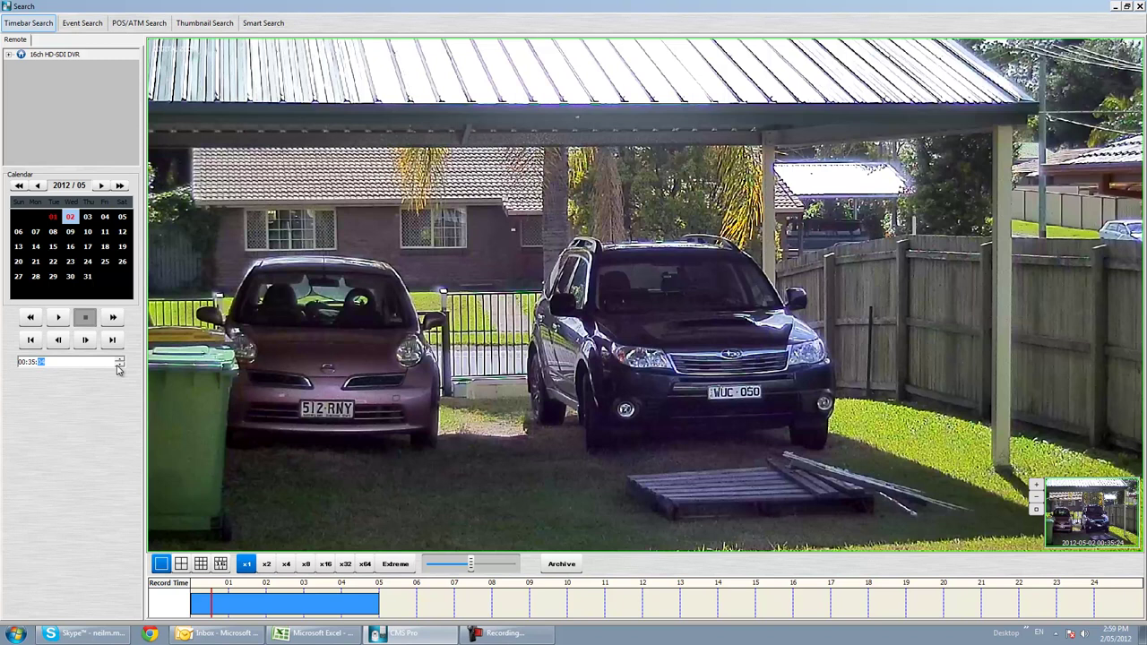
left_click(58, 317)
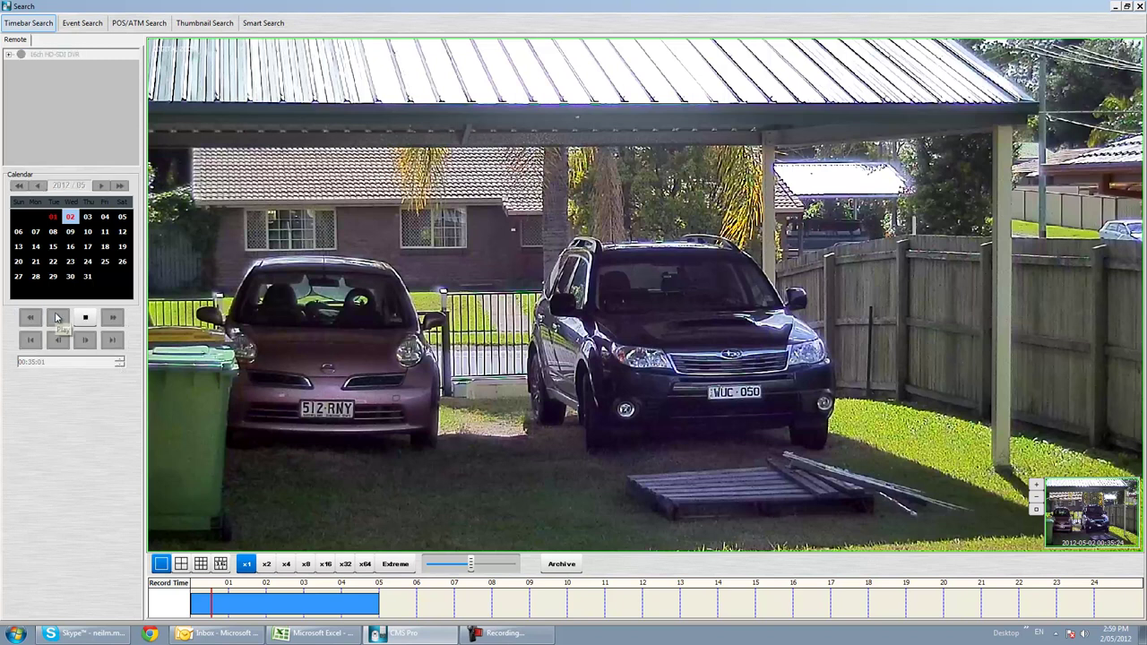
- Capture a still of the truck frame at 00:35:08, then close the capture and search windows
right_click(411, 318)
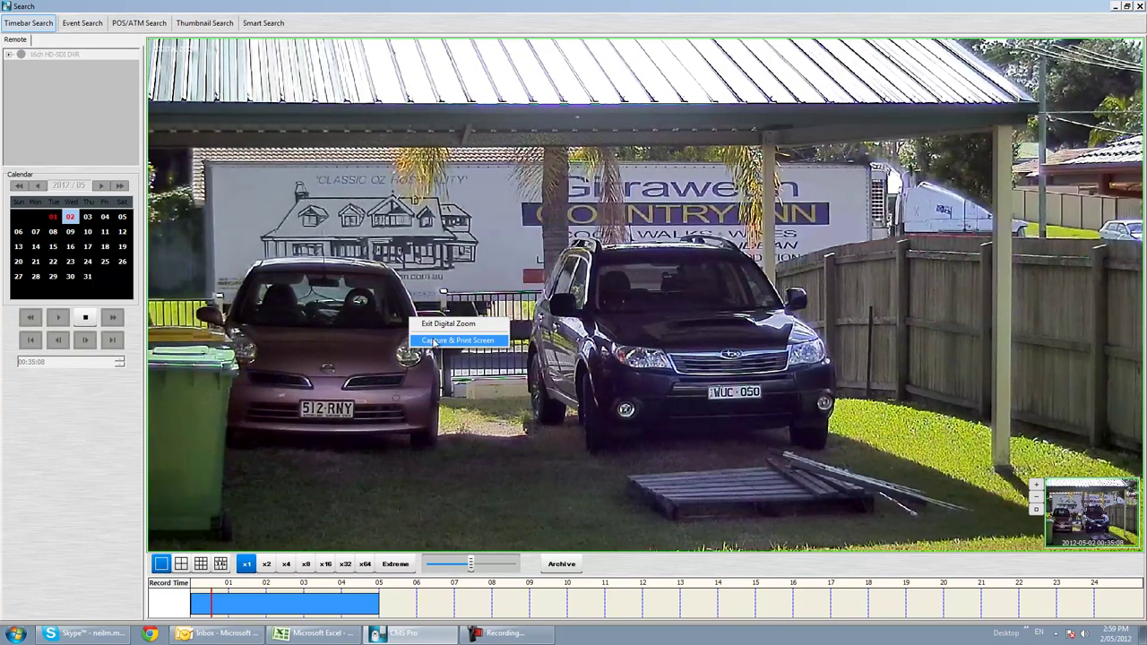
left_click(434, 342)
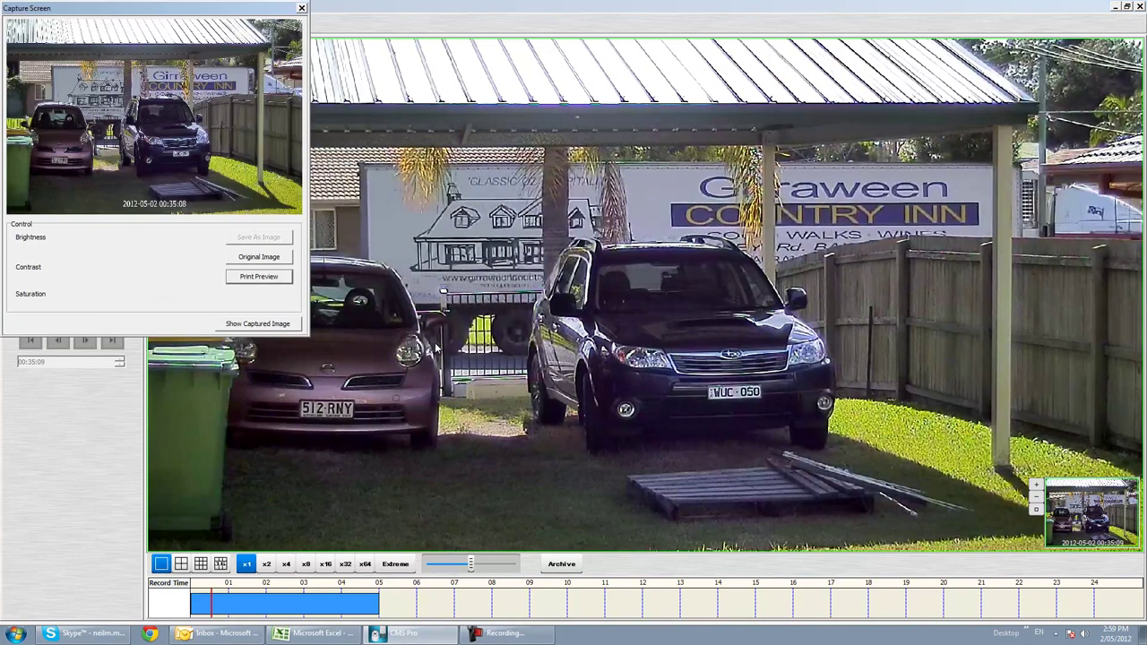
left_click(301, 7)
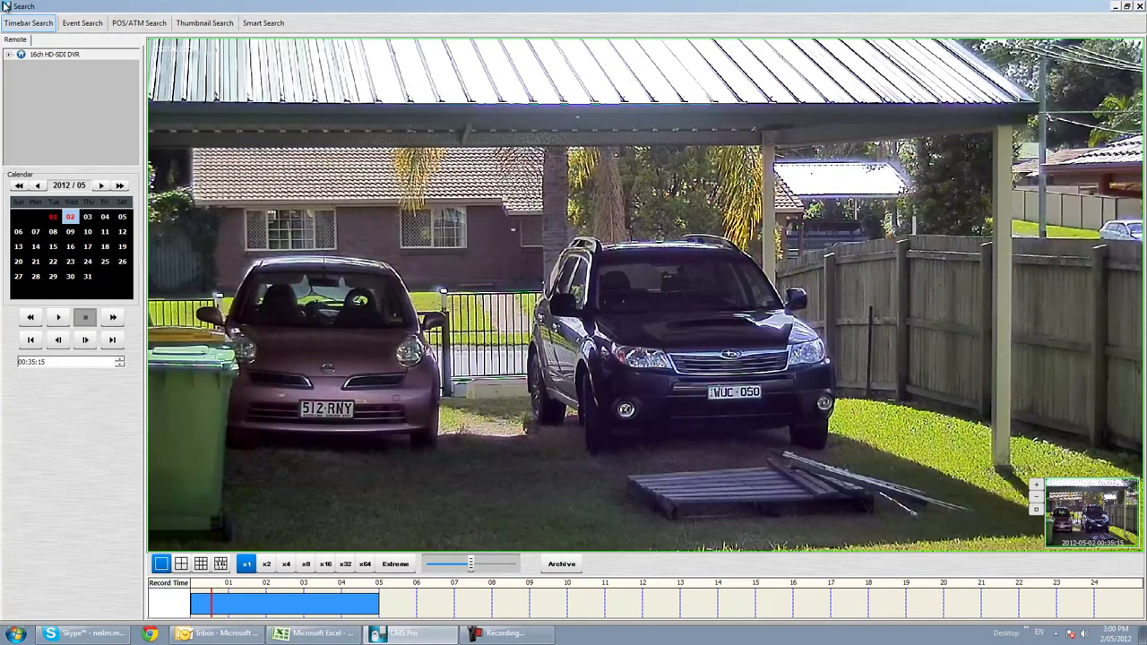
left_click(1139, 6)
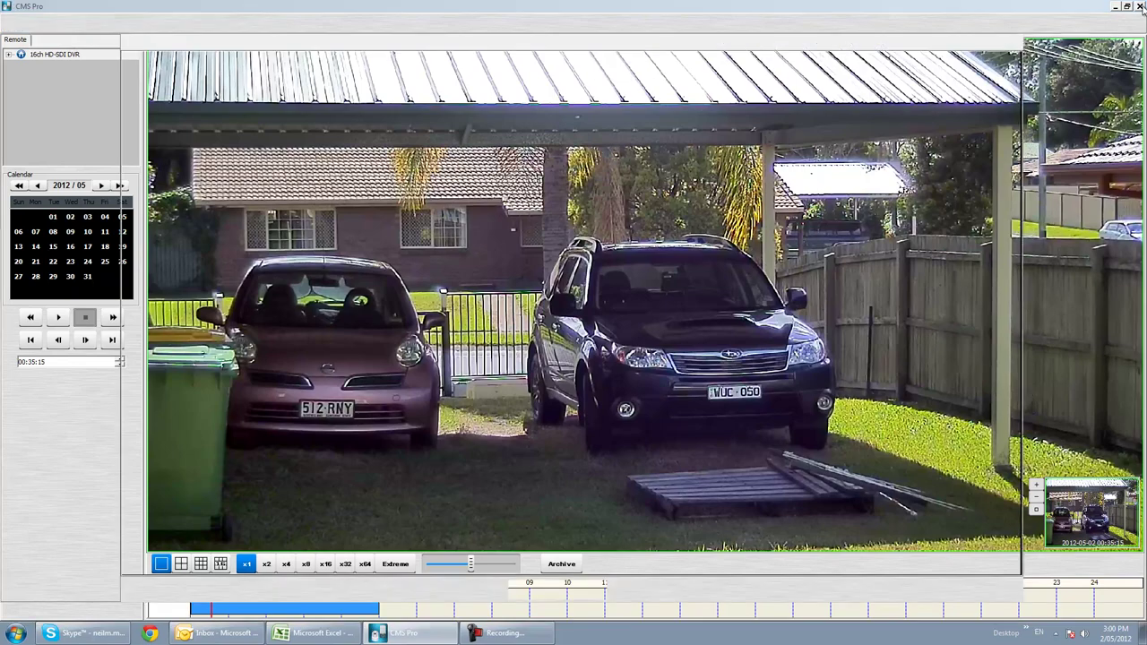
- Launch Truck Leaving.exe from the desktop and play the archived carport clip maximized
left_click(1117, 8)
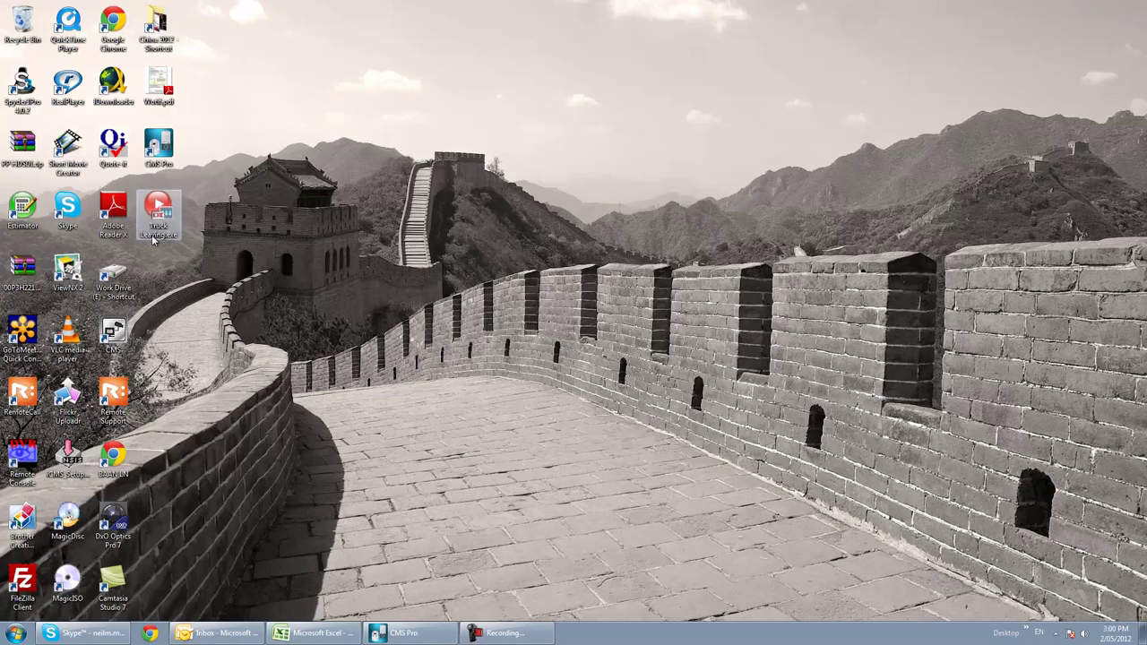
left_click(153, 236)
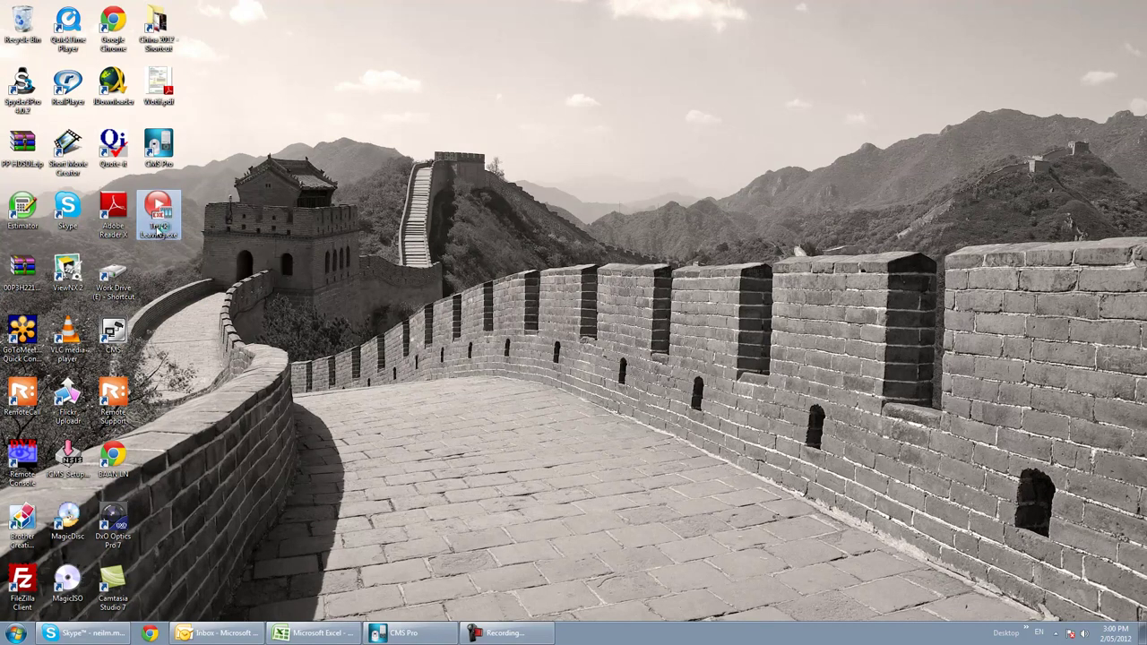
double_click(158, 232)
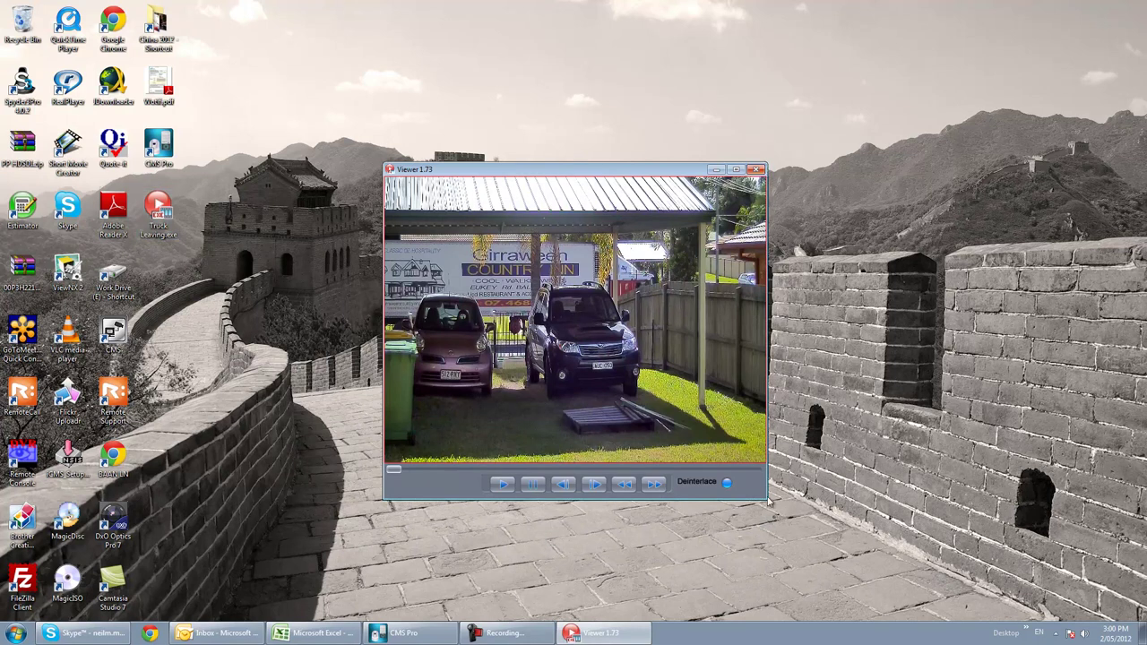
left_click(501, 483)
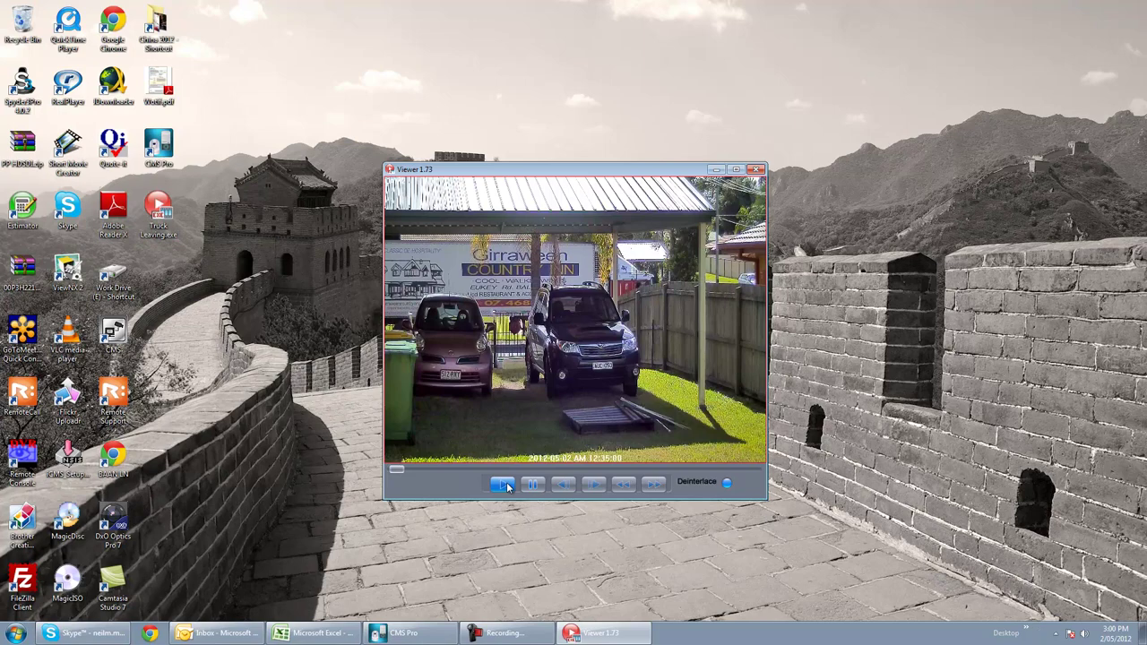
double_click(604, 230)
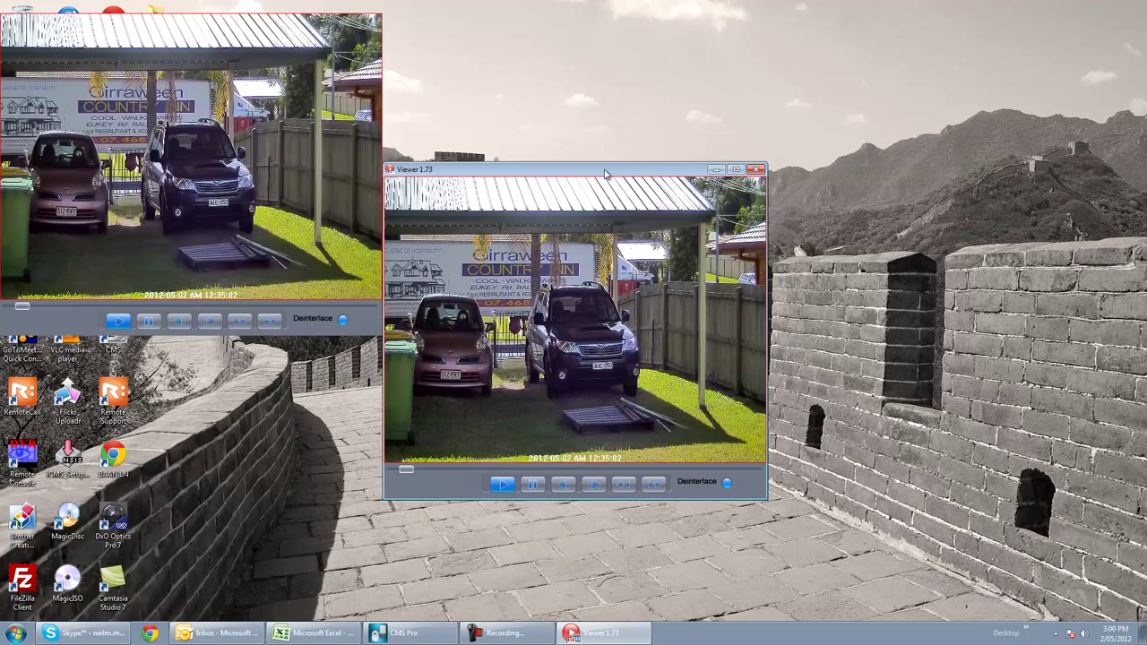